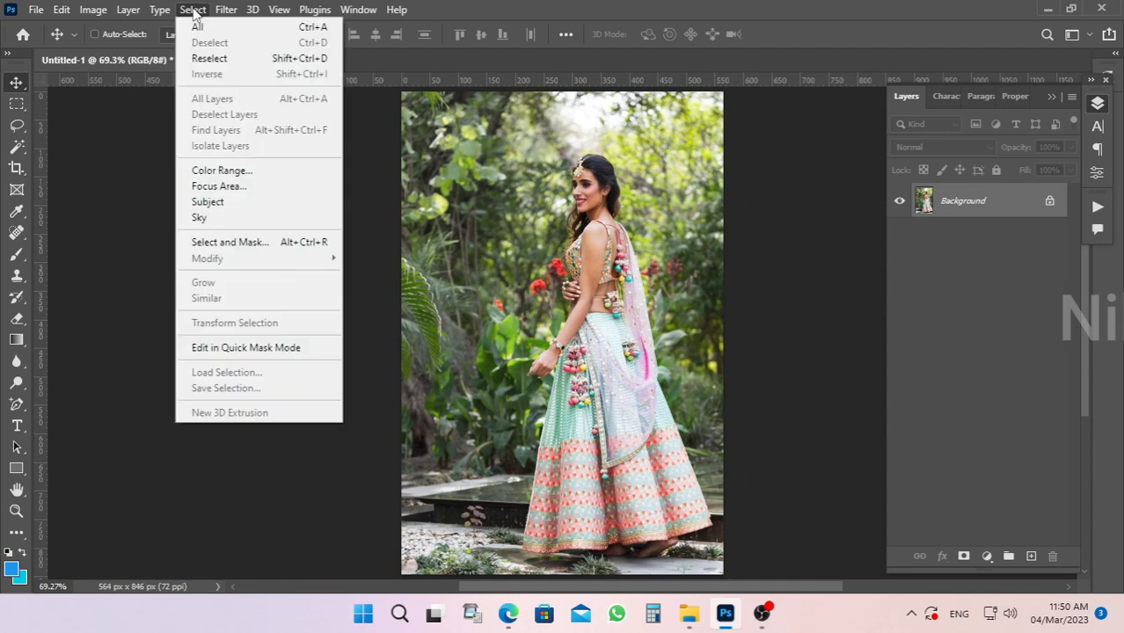
Step: Select the woman with Select Subject and add the missed strip of hair on top of her head using the Lasso tool's add mode
left_click(211, 202)
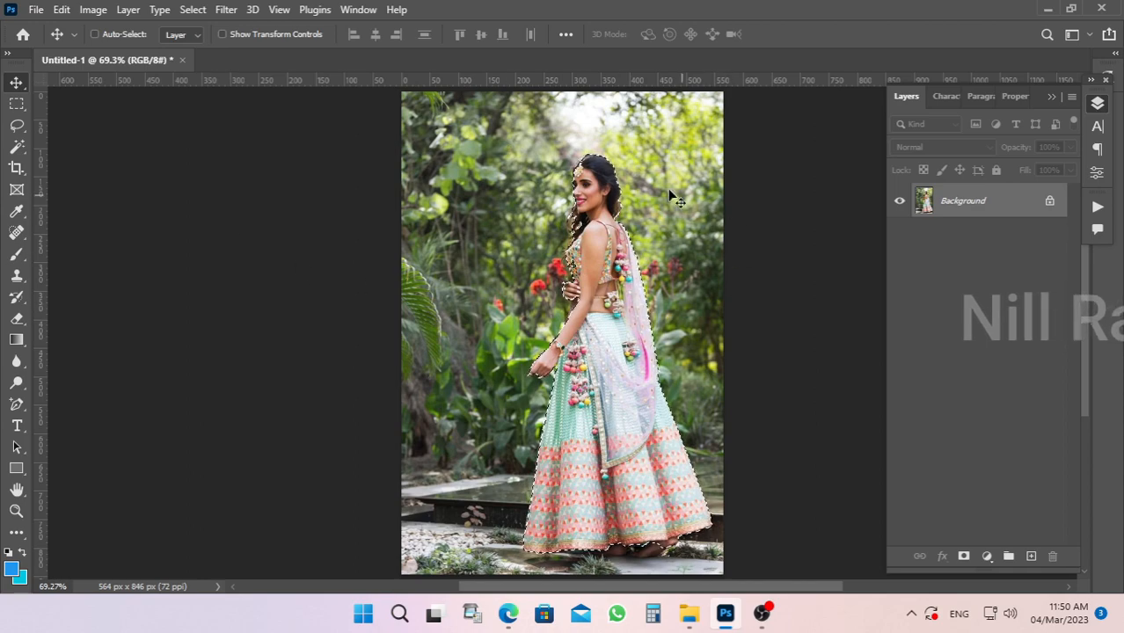
scroll(591, 200, "up", 5)
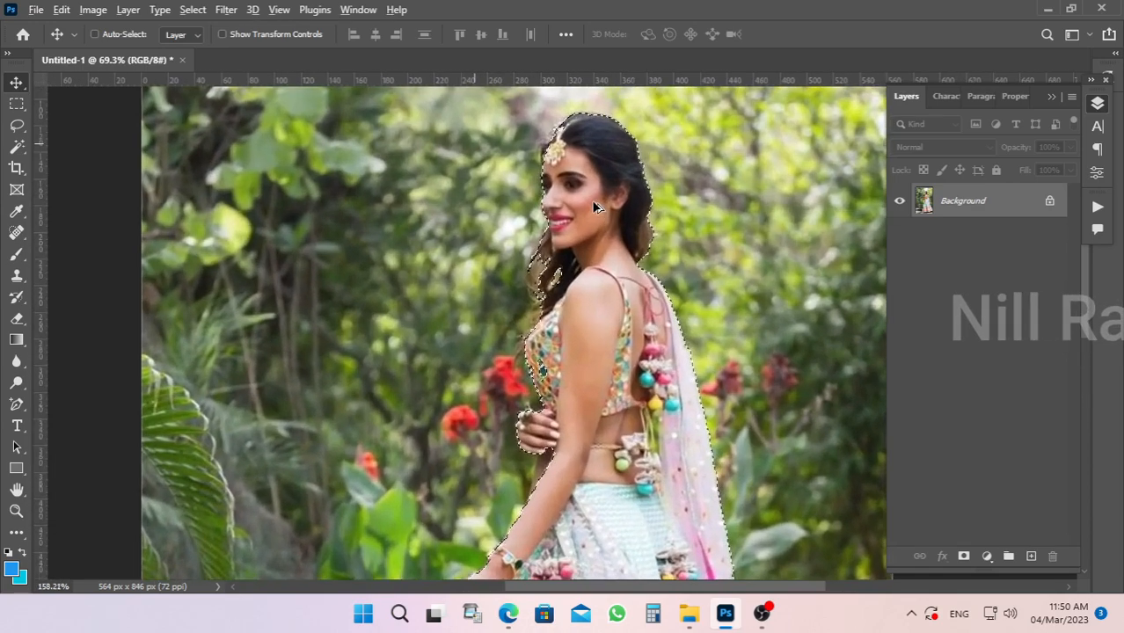
scroll(591, 200, "up", 6)
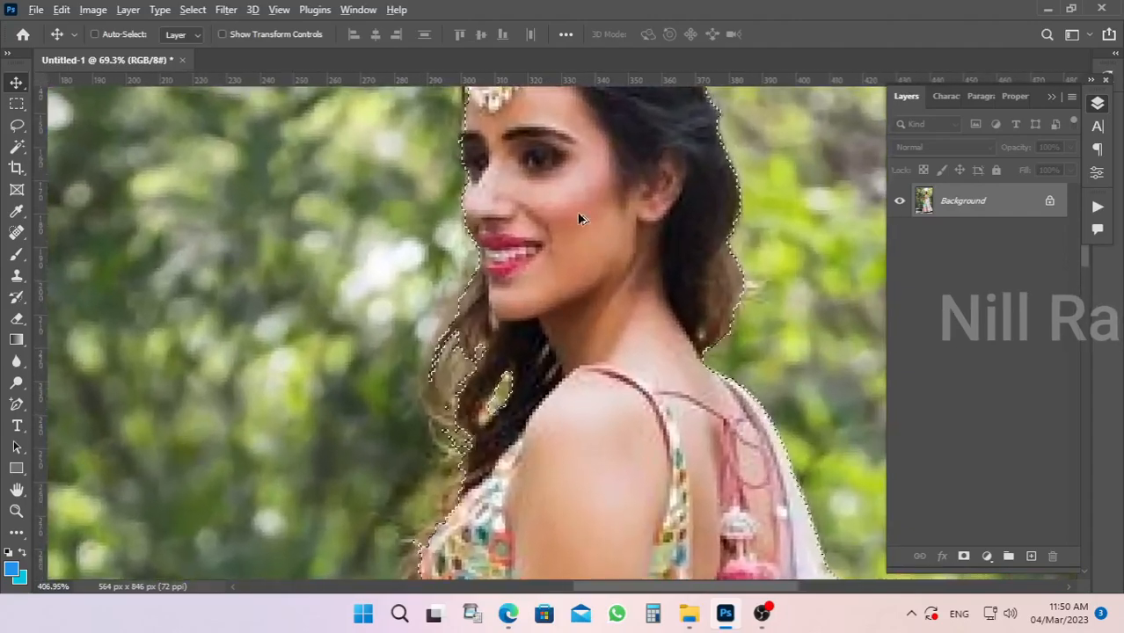
scroll(580, 218, "up", 3)
scroll(607, 319, "up", 2)
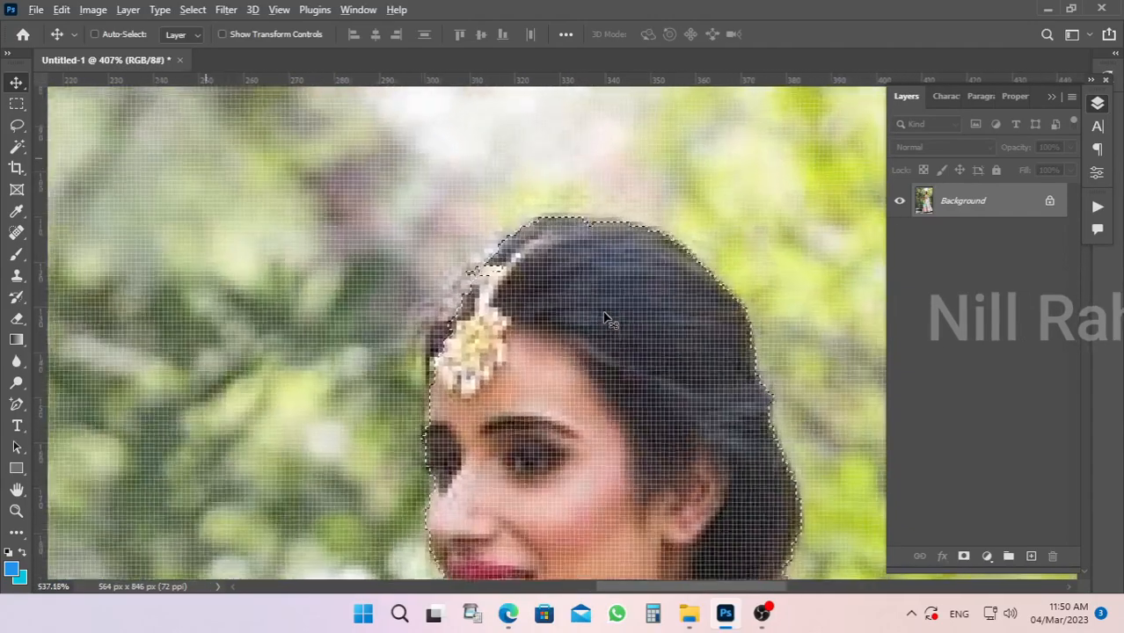
scroll(607, 318, "up", 4)
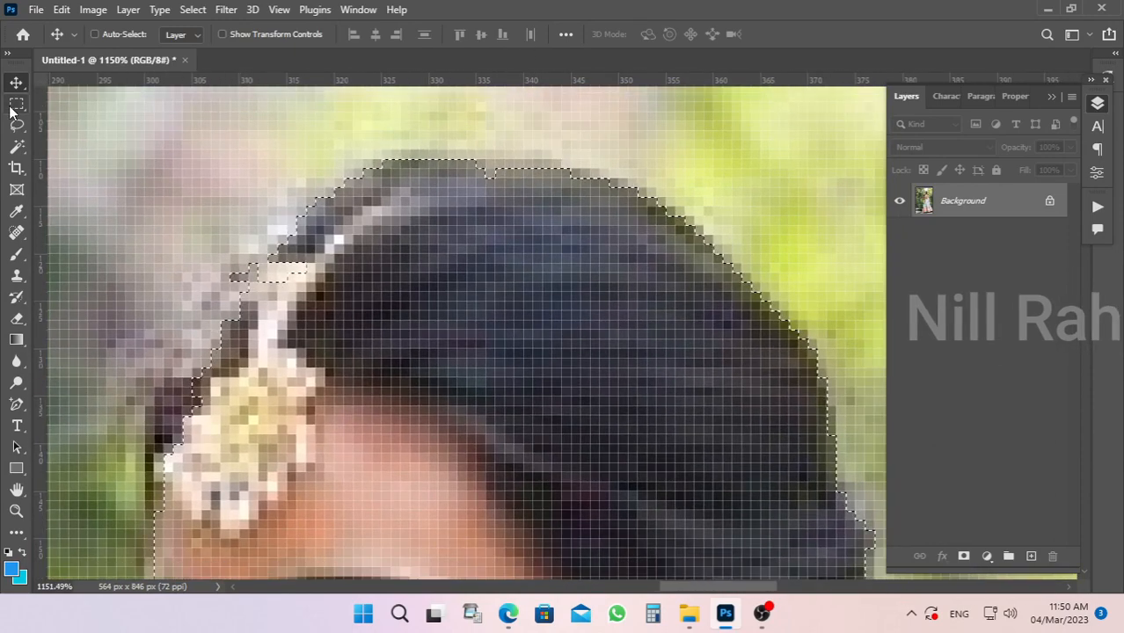
left_click(17, 124)
left_click(124, 34)
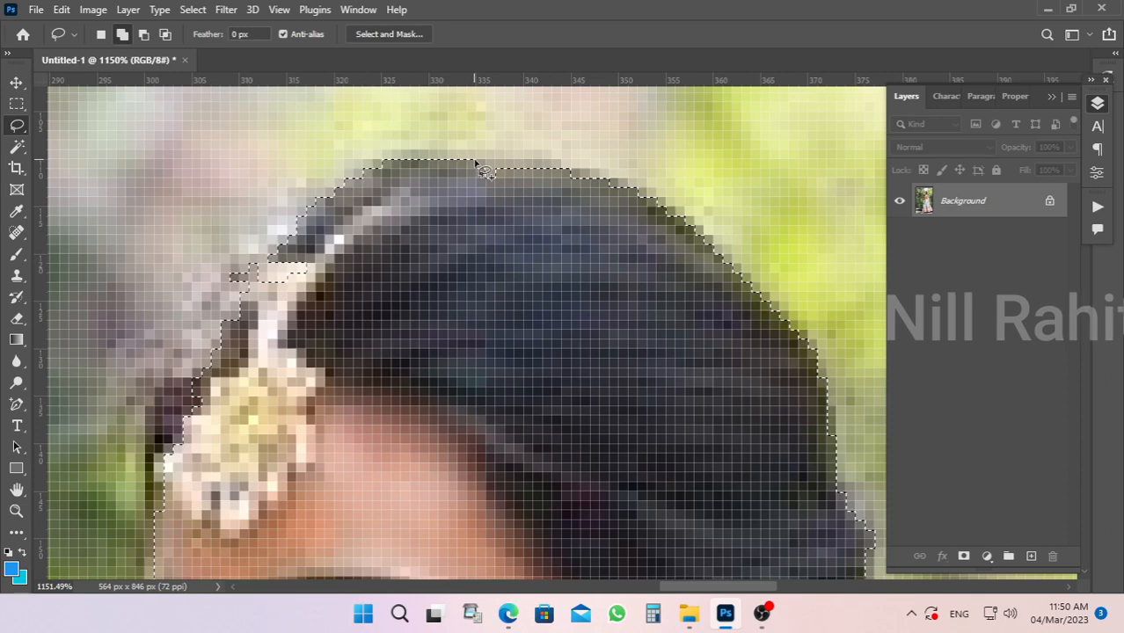
mouse_move(476, 162)
left_mouse_down()
mouse_move(573, 172)
mouse_move(517, 161)
mouse_move(459, 170)
mouse_move(477, 164)
mouse_move(456, 160)
mouse_move(556, 160)
mouse_move(586, 192)
left_mouse_up()
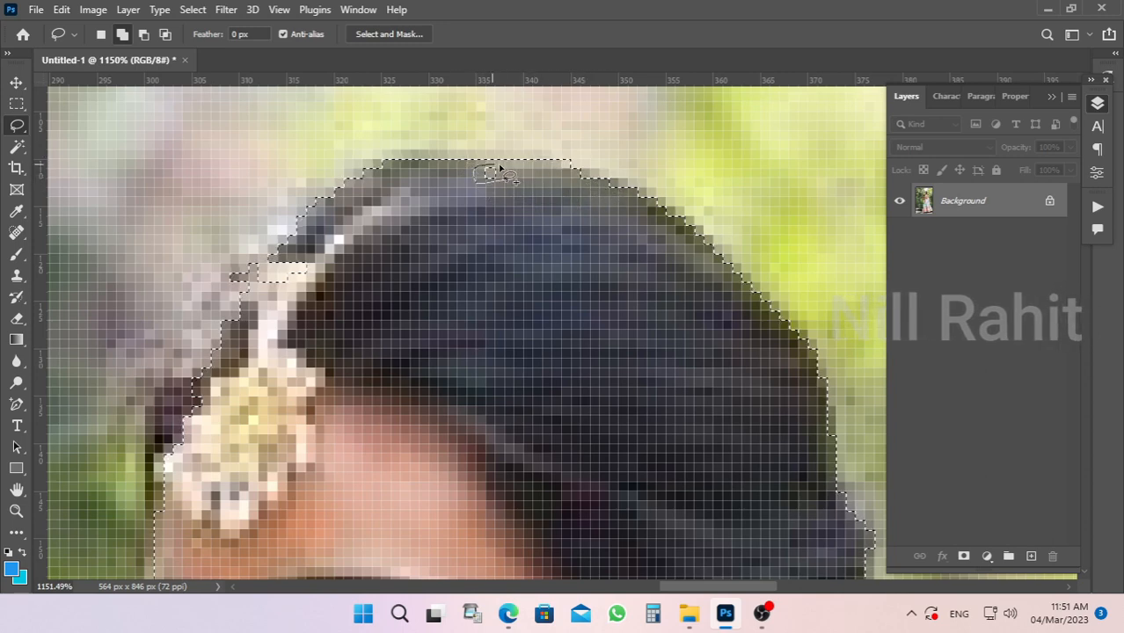
Step: Add the unselected notch around the hair chain above the forehead ornament to the selection with the Lasso
scroll(459, 284, "left", 5)
scroll(459, 284, "down", 2)
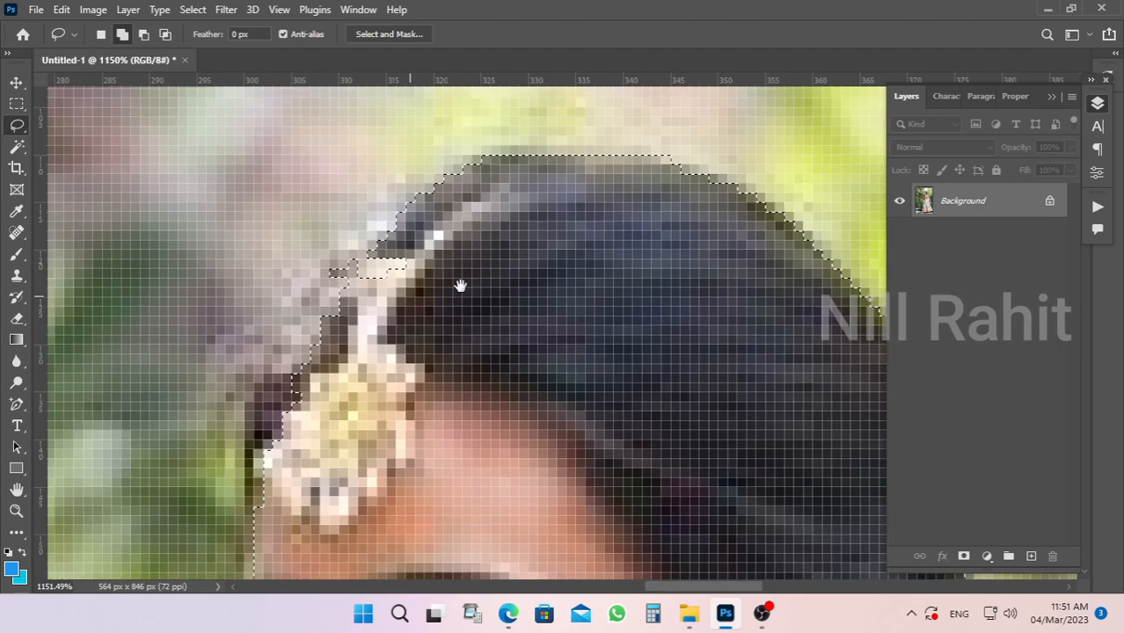
mouse_move(526, 184)
left_mouse_down()
mouse_move(471, 211)
mouse_move(521, 174)
mouse_move(561, 209)
mouse_move(515, 230)
left_mouse_up()
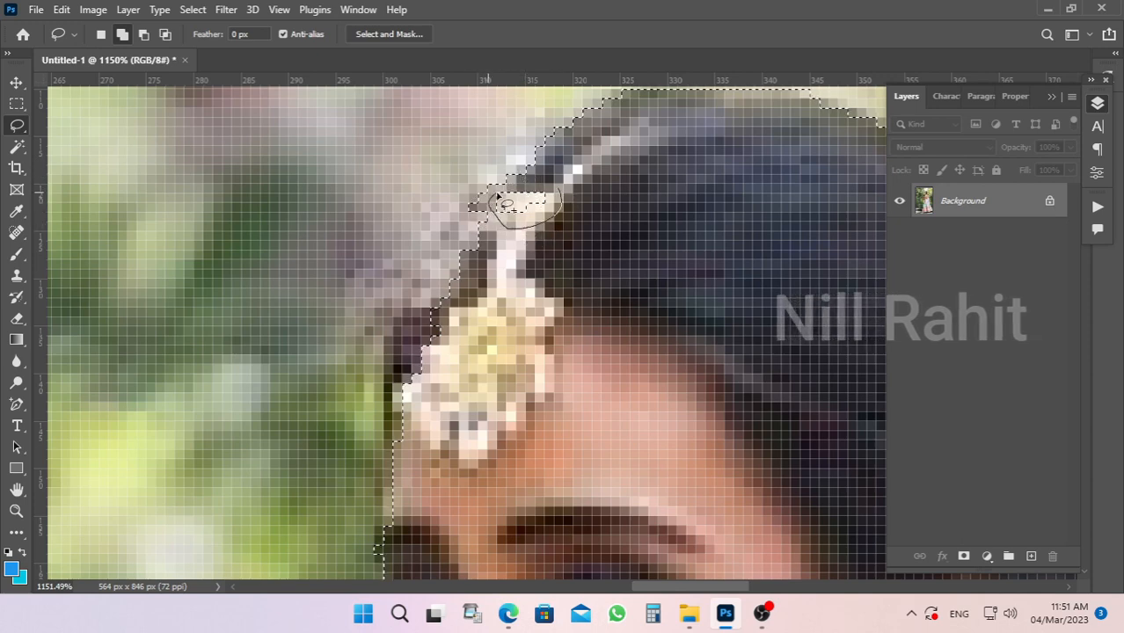
left_click_drag(498, 193, 555, 195)
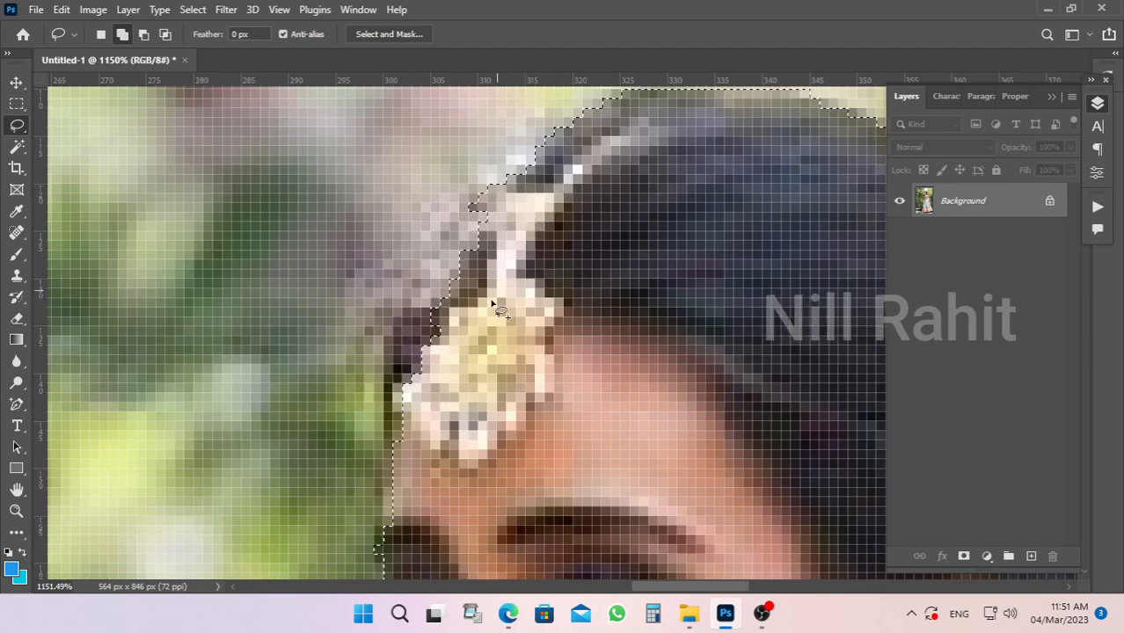
Step: Extend the lasso selection to include the dark hair along the outer edge of the forehead ornament
scroll(479, 359, "down", 3)
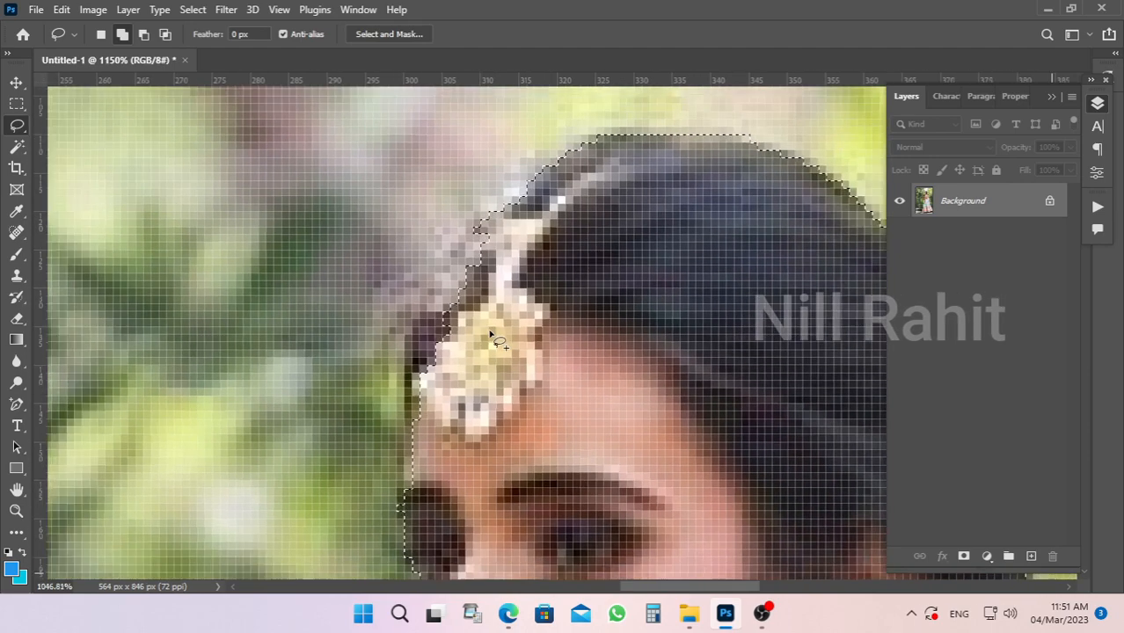
scroll(493, 348, "down", 1)
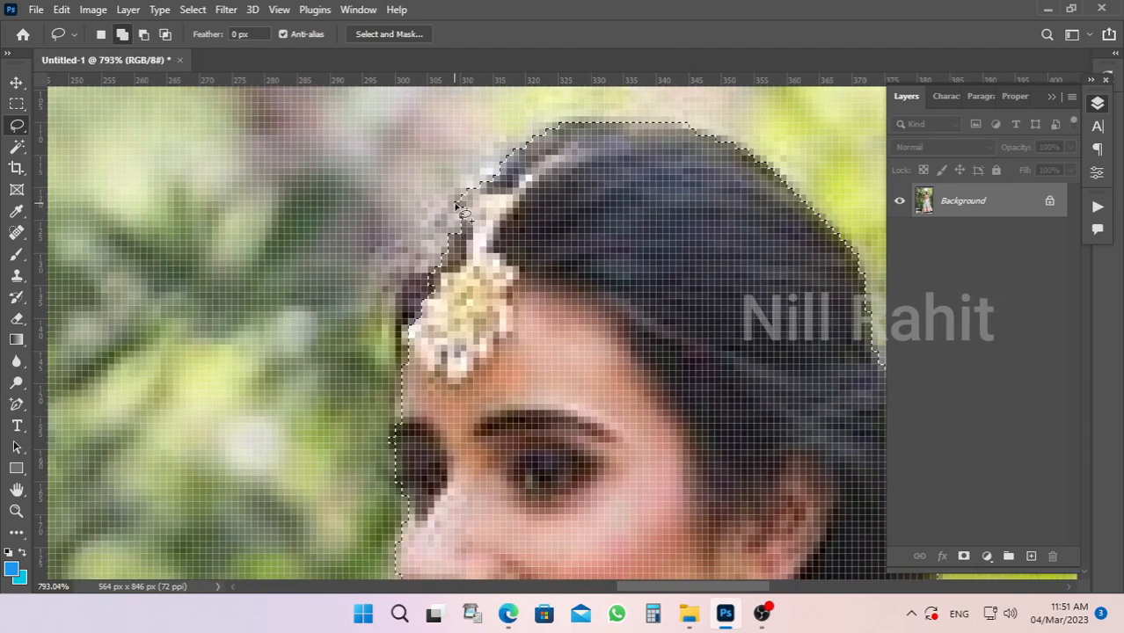
left_click_drag(430, 257, 404, 328)
left_click_drag(407, 373, 411, 375)
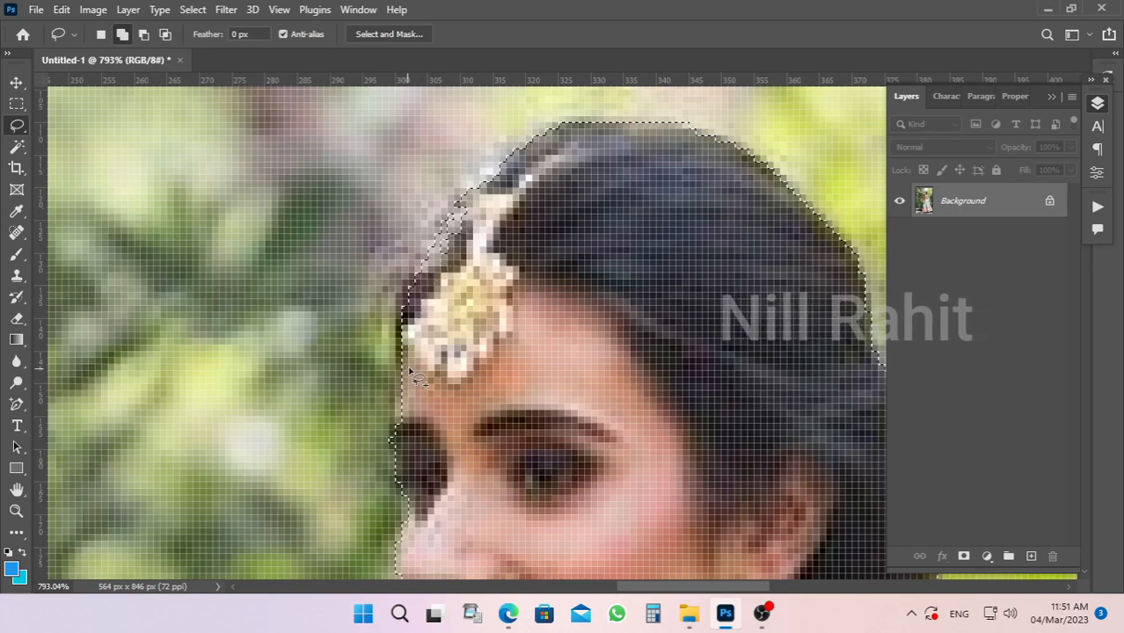
Step: Fill the small remaining gaps in the selection along the hairline above the forehead ornament with the Lasso
scroll(466, 286, "up", 5)
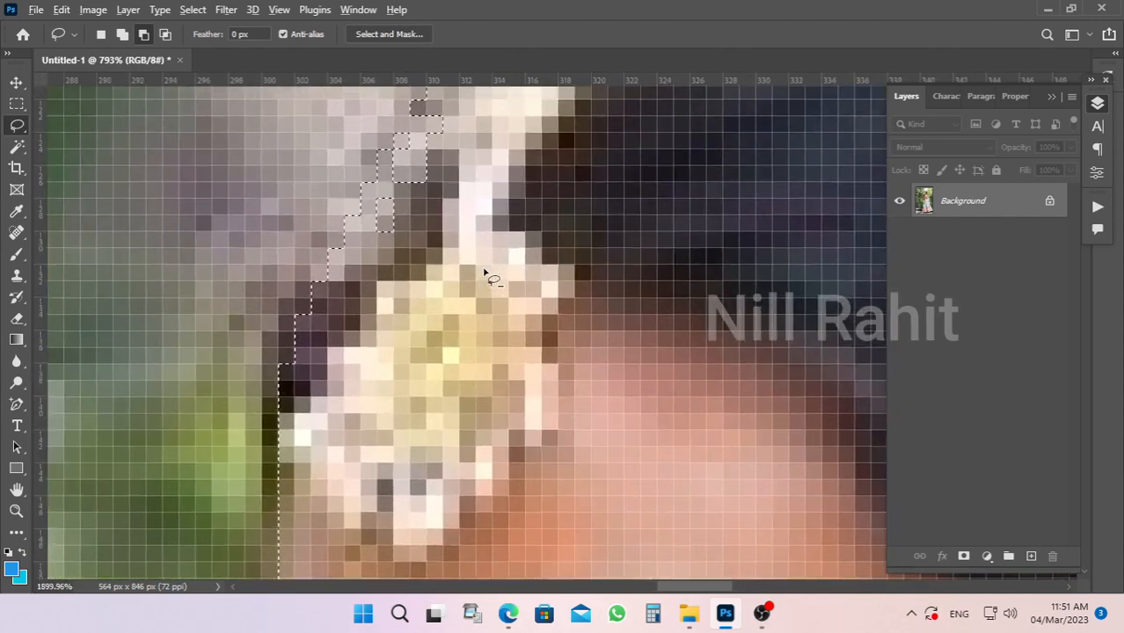
scroll(484, 274, "up", 3)
left_click_drag(384, 208, 343, 231)
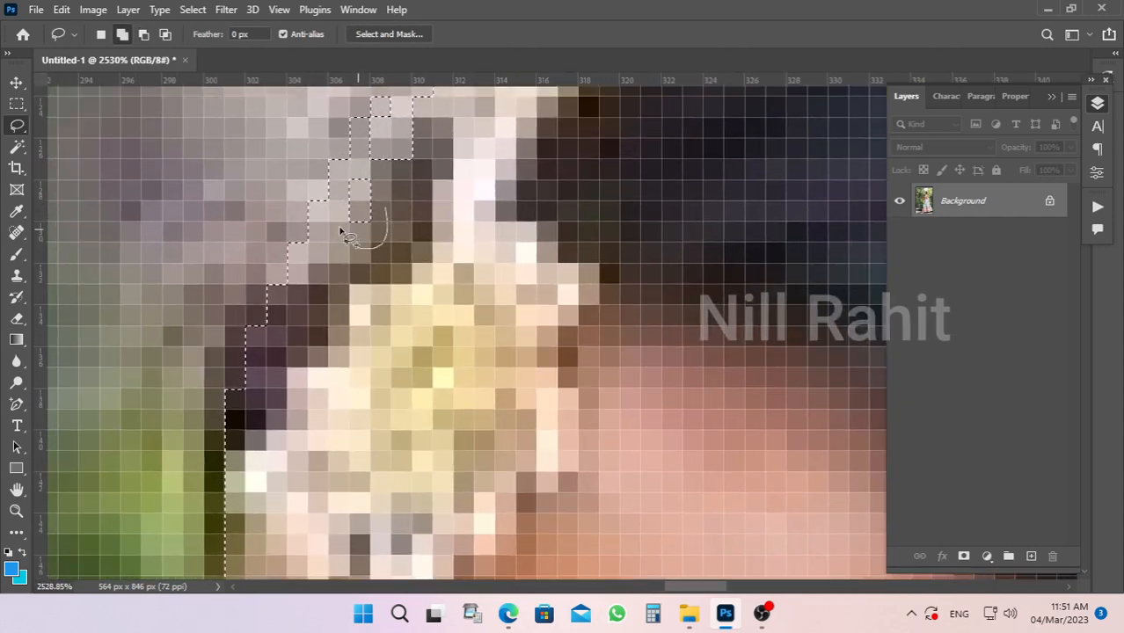
mouse_move(343, 191)
left_mouse_down()
mouse_move(396, 186)
mouse_move(387, 227)
mouse_move(414, 327)
mouse_move(418, 410)
left_mouse_up()
mouse_move(396, 242)
left_mouse_down()
mouse_move(354, 299)
mouse_move(407, 236)
mouse_move(435, 296)
mouse_move(410, 252)
mouse_move(459, 244)
left_mouse_up()
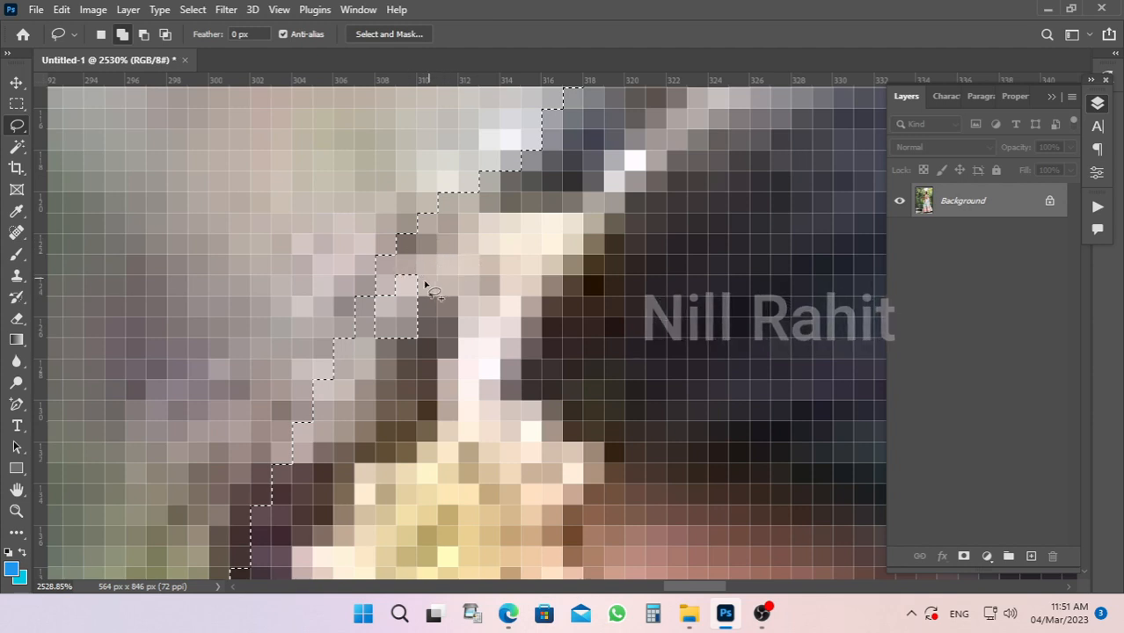
mouse_move(421, 283)
left_mouse_down()
mouse_move(407, 325)
mouse_move(387, 284)
mouse_move(404, 272)
mouse_move(431, 282)
mouse_move(434, 301)
mouse_move(387, 355)
mouse_move(369, 335)
mouse_move(377, 309)
mouse_move(408, 318)
mouse_move(420, 367)
left_mouse_up()
Step: Add the small unselected hole in the wavy hair beside the chin to the selection with the Lasso
scroll(406, 420, "down", 3)
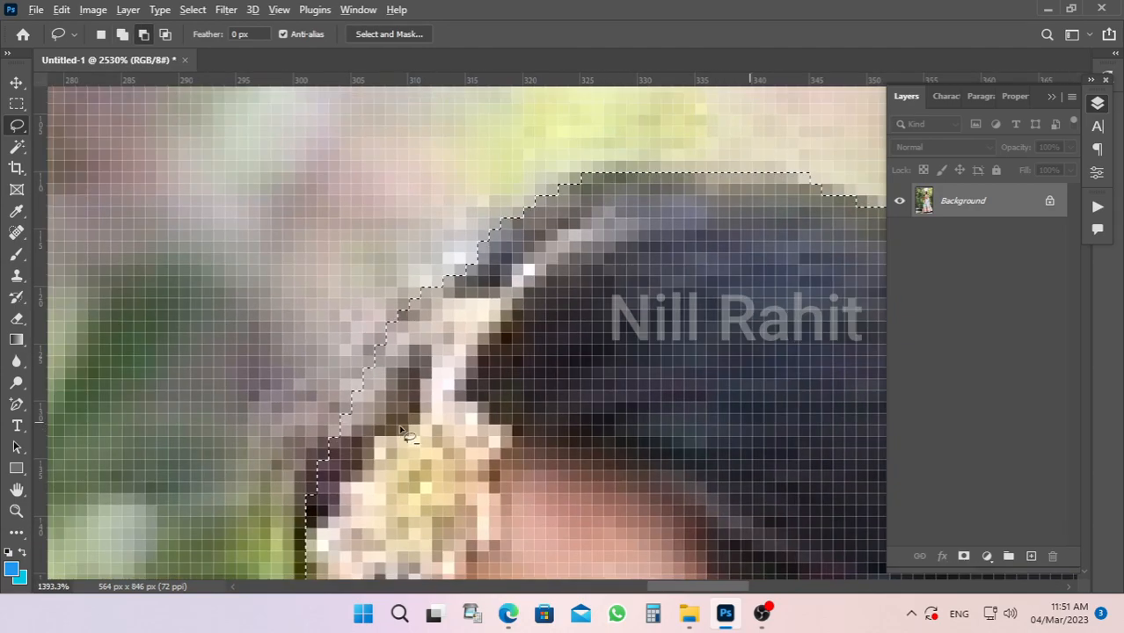
scroll(407, 435, "down", 2)
scroll(418, 427, "down", 5)
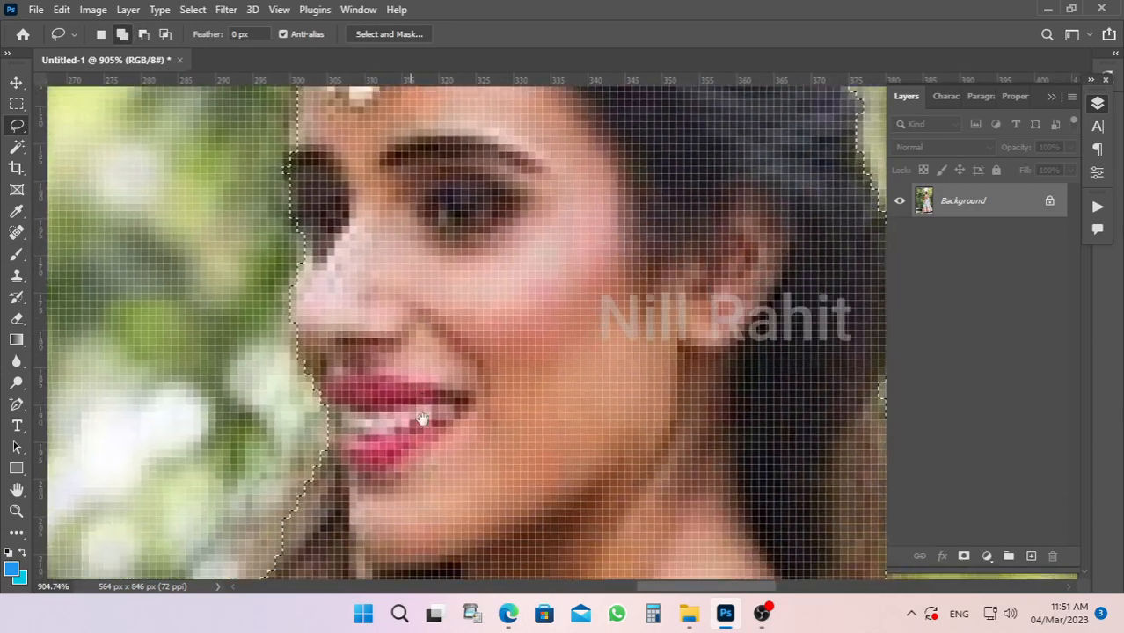
scroll(422, 417, "down", 3)
scroll(472, 359, "down", 5)
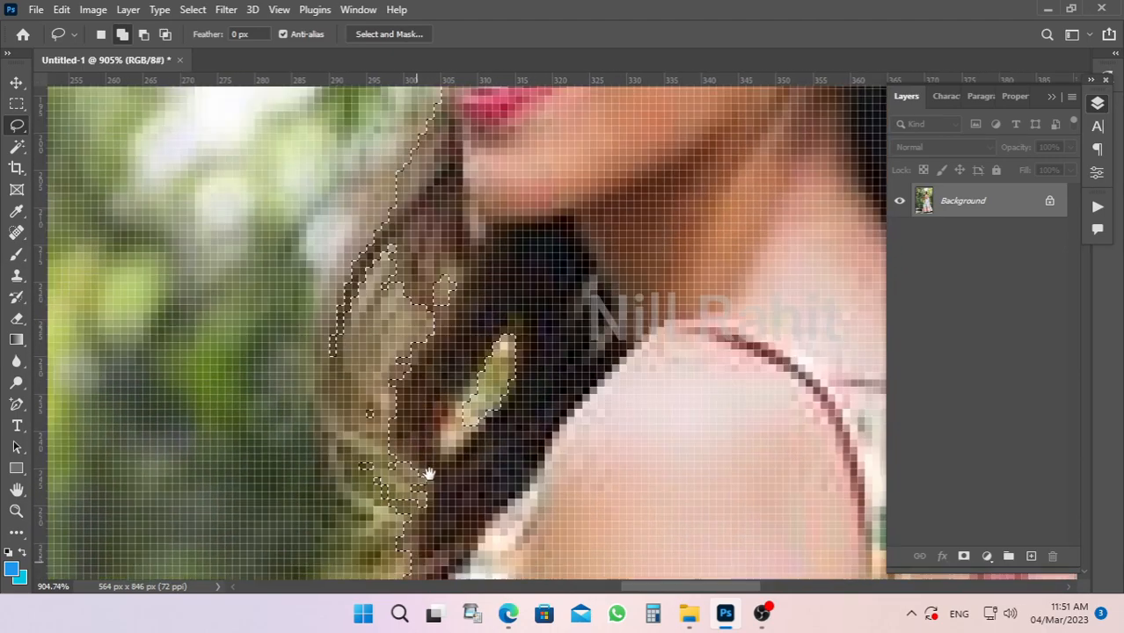
scroll(464, 318, "up", 1)
scroll(469, 356, "up", 3)
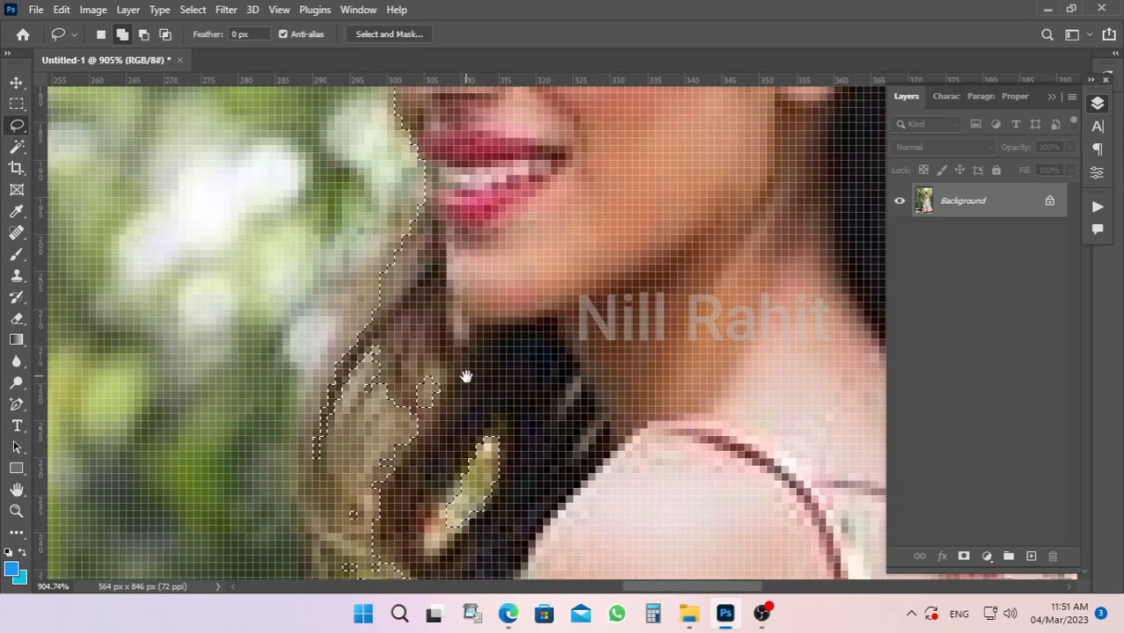
scroll(461, 330, "down", 1)
scroll(466, 343, "up", 2)
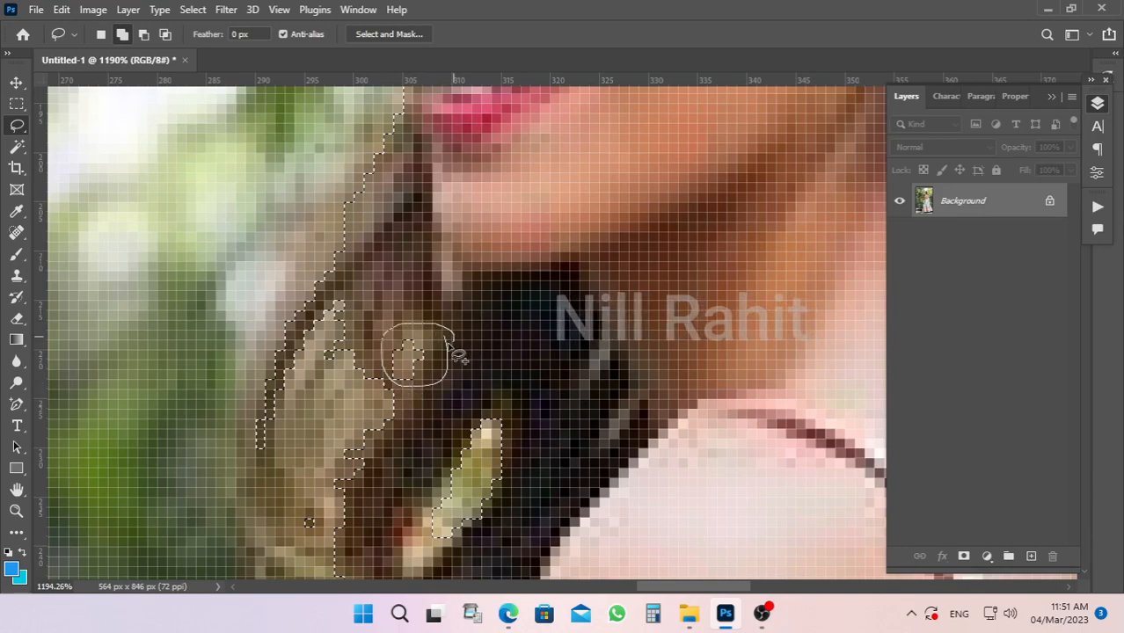
Step: Examine the selection edge from the hair down along the arm, hand and skirt to the hem
scroll(444, 360, "down", 6)
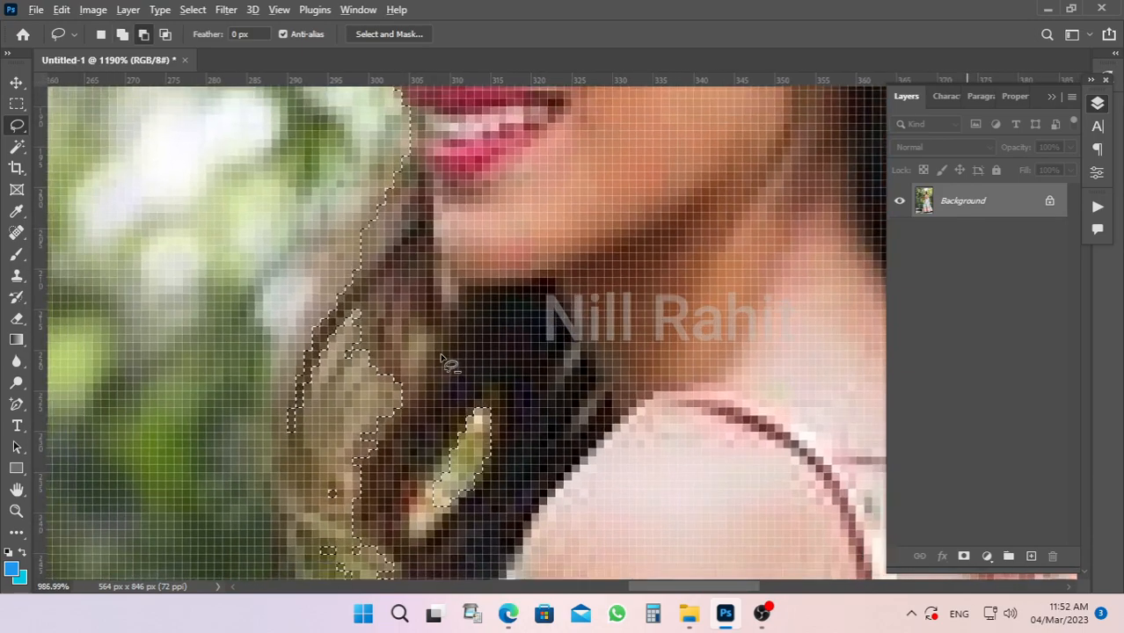
scroll(444, 361, "down", 1)
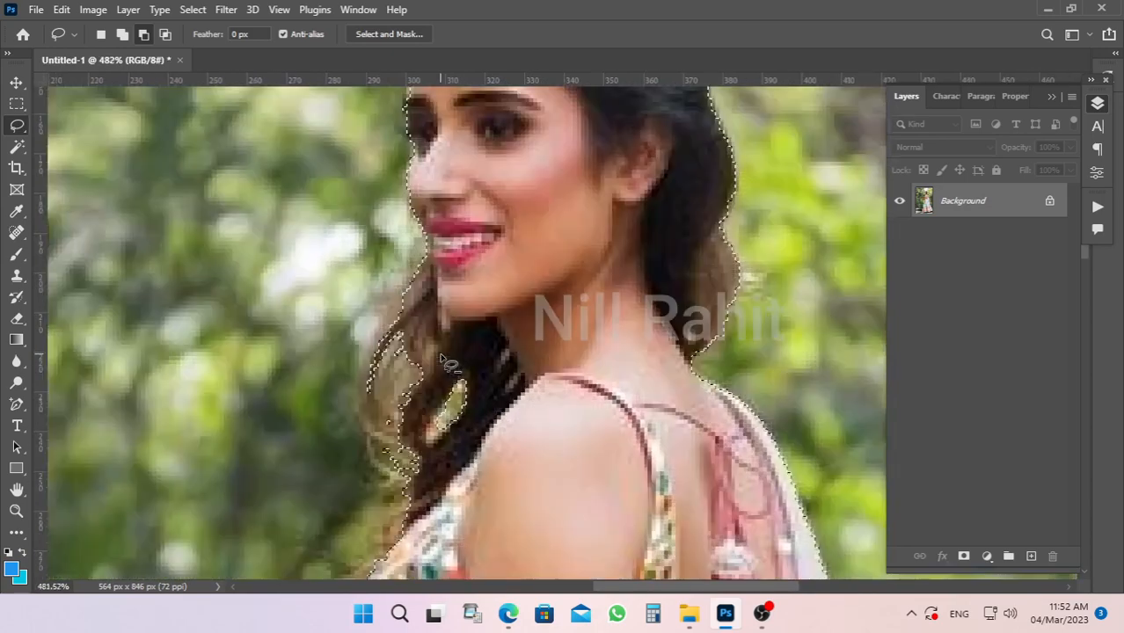
scroll(449, 363, "down", 1)
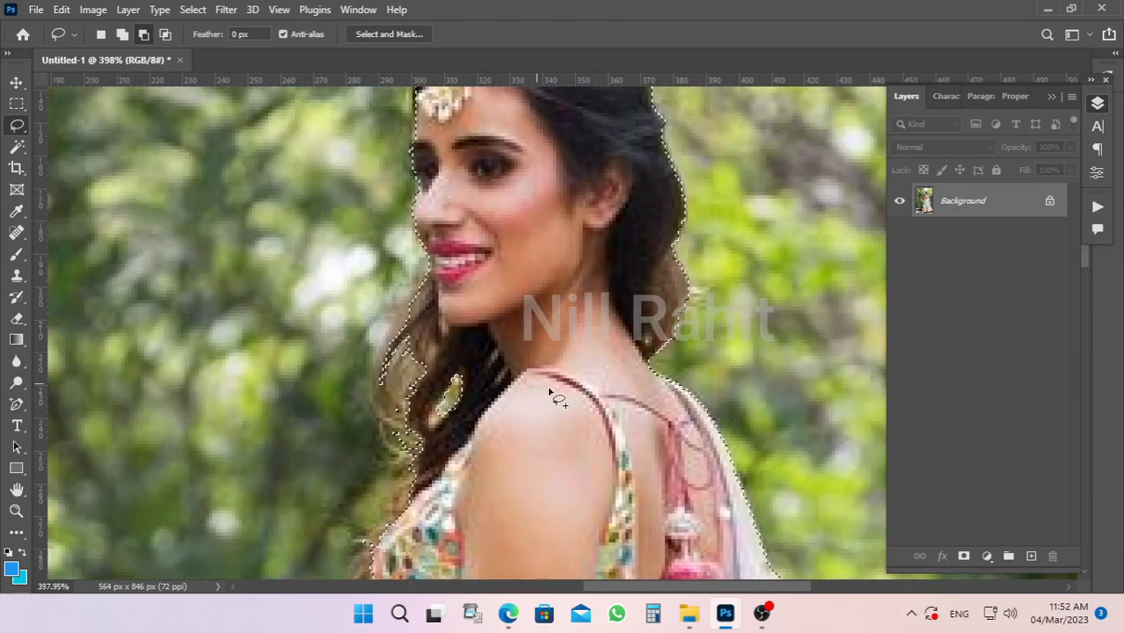
left_click_drag(529, 461, 477, 294)
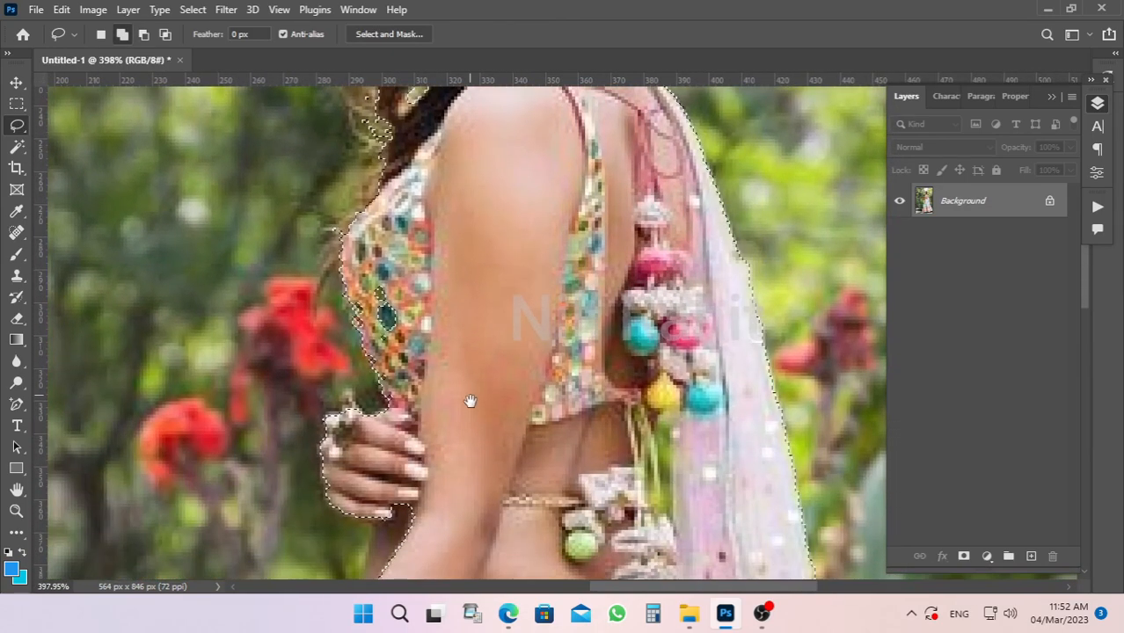
left_click_drag(470, 401, 479, 237)
left_click_drag(447, 446, 466, 290)
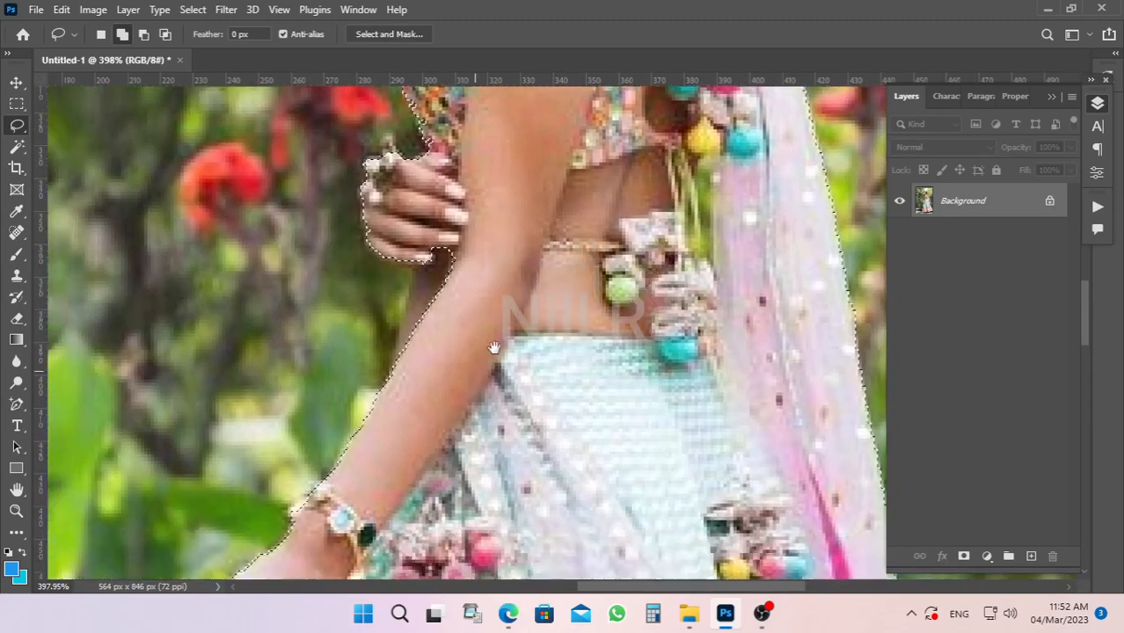
left_click_drag(445, 492, 448, 353)
left_click_drag(358, 528, 497, 4)
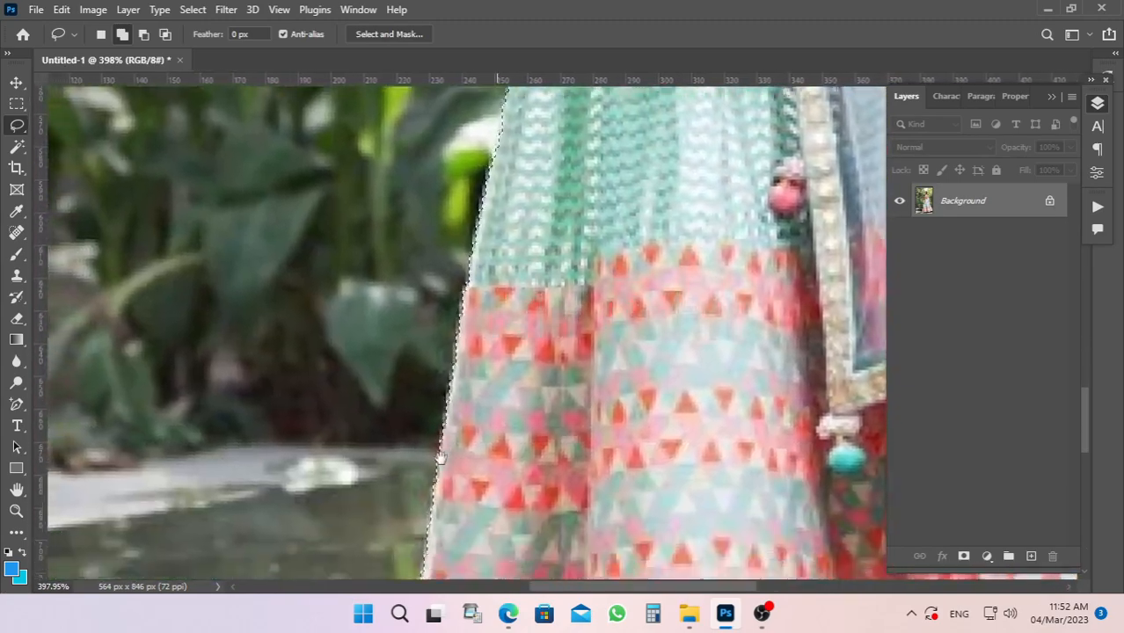
left_click_drag(429, 413, 390, 101)
left_click_drag(432, 328, 435, 176)
left_click_drag(430, 473, 163, 328)
Step: Add the front foot beneath the skirt to the selection with the Lasso, closing the gaps between the foot and the hem
scroll(627, 299, "up", 5)
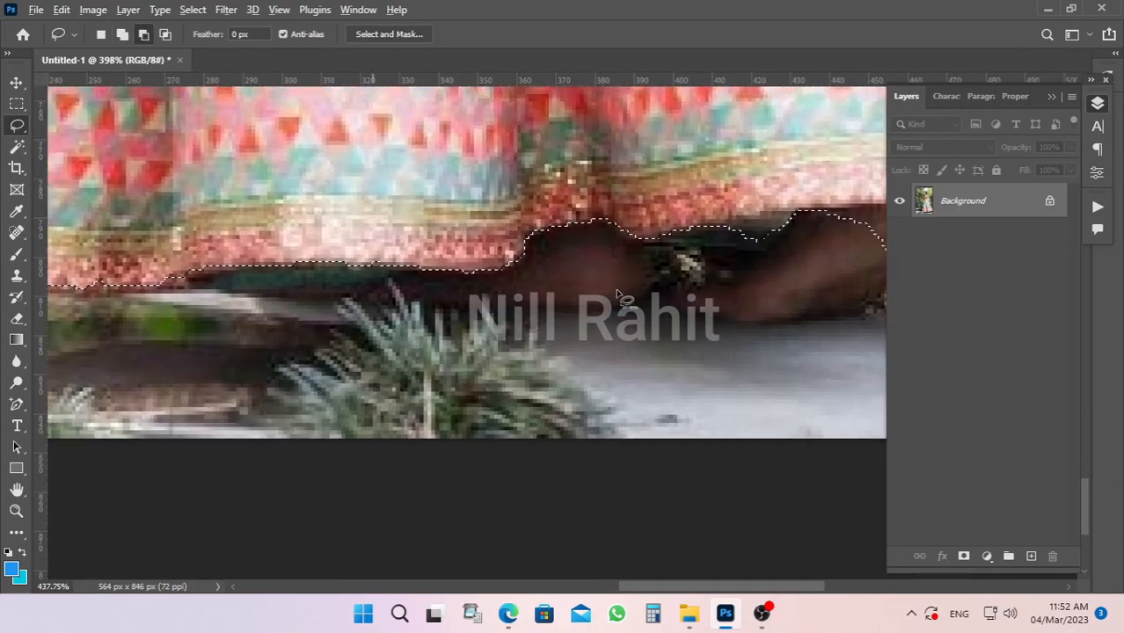
scroll(618, 309, "down", 3)
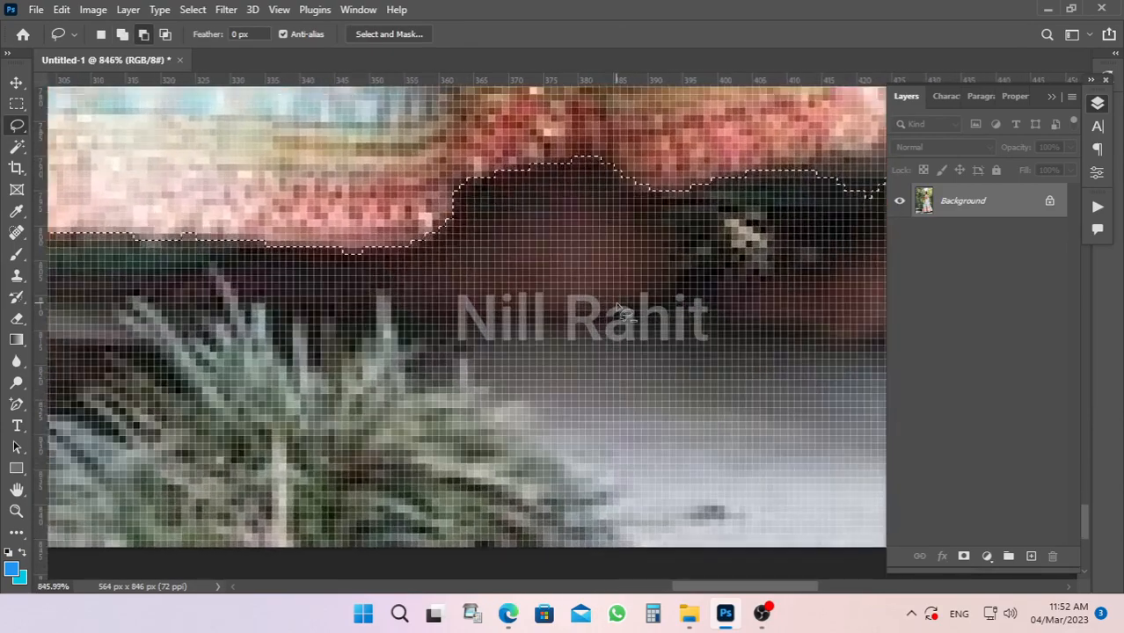
scroll(619, 308, "down", 1)
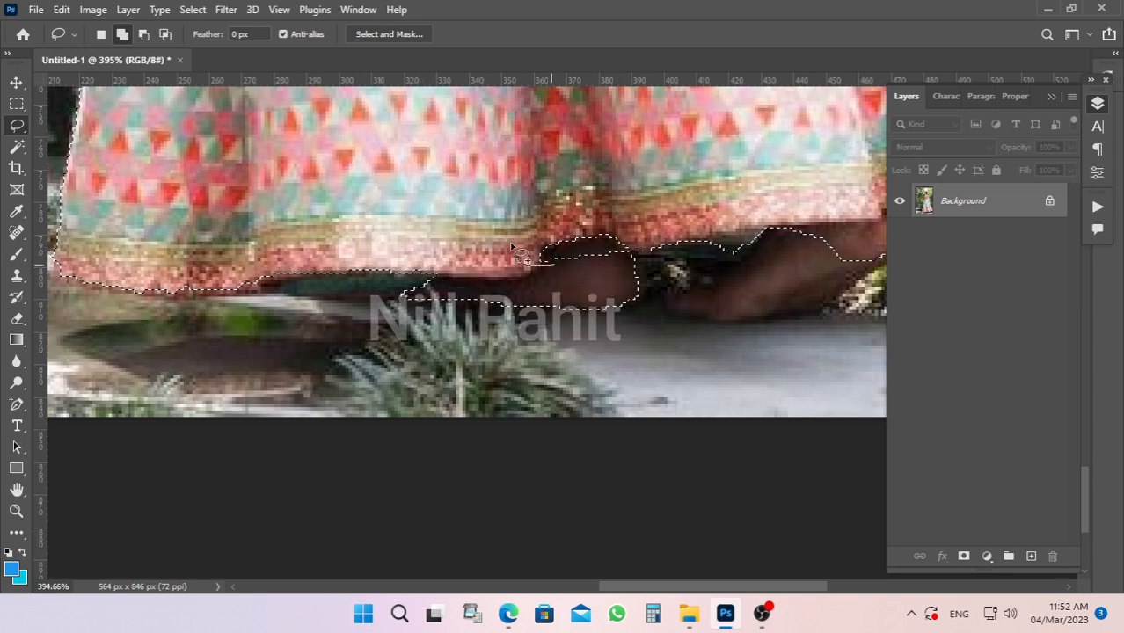
mouse_move(521, 257)
left_mouse_down()
mouse_move(592, 205)
mouse_move(626, 207)
mouse_move(636, 258)
left_mouse_up()
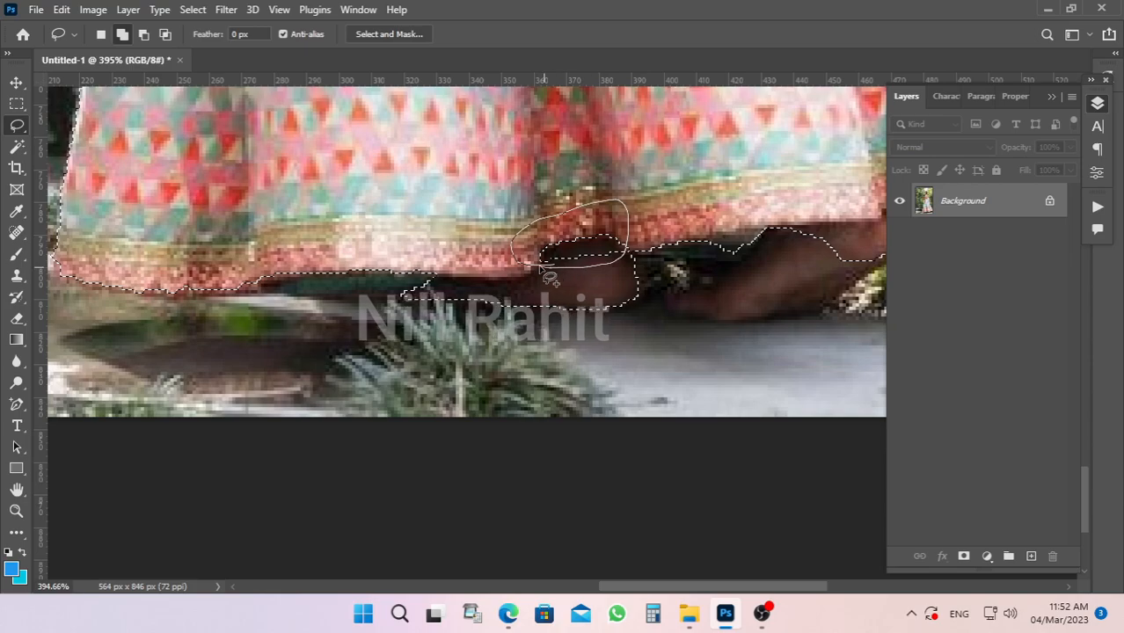
left_click_drag(547, 276, 537, 276)
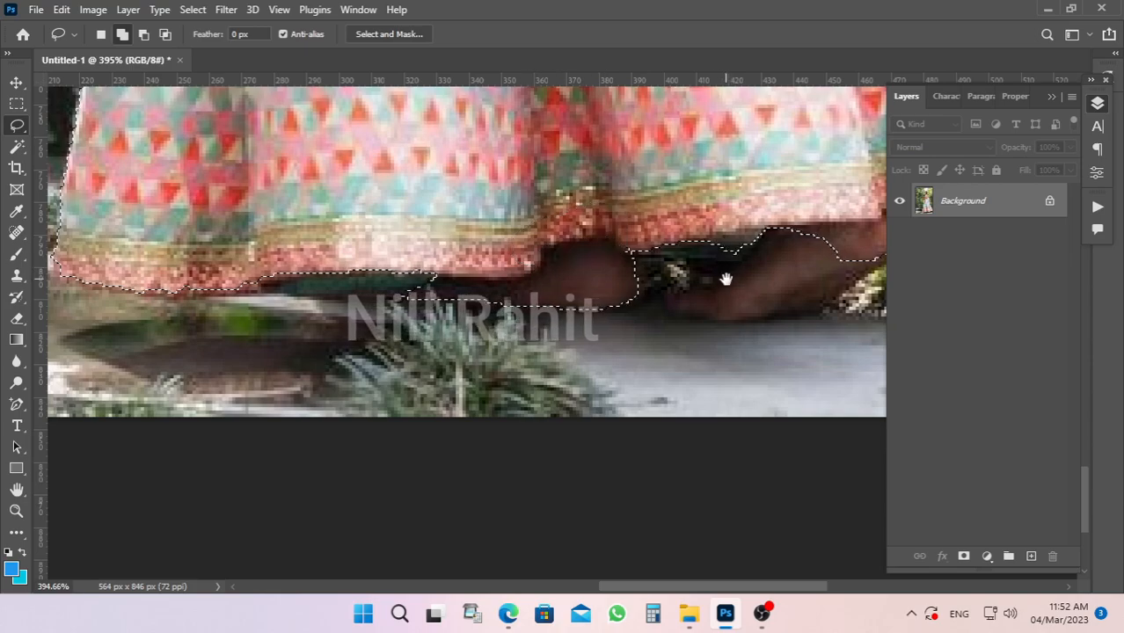
scroll(651, 276, "up", 5)
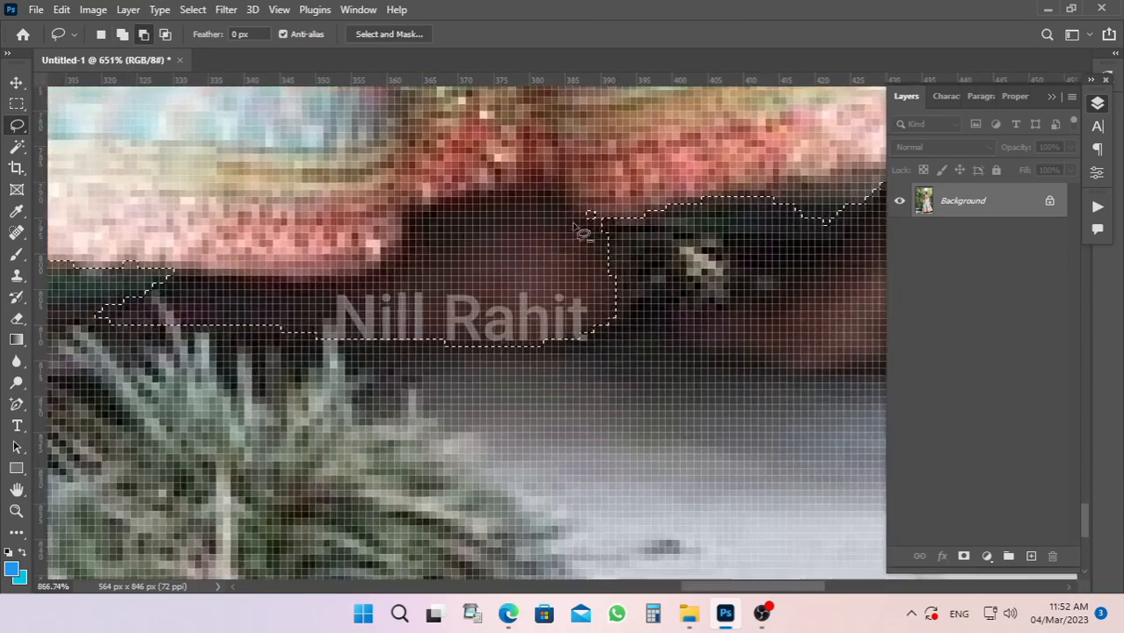
scroll(573, 226, "up", 2)
mouse_move(584, 205)
left_mouse_down()
mouse_move(563, 214)
mouse_move(601, 199)
mouse_move(573, 211)
left_mouse_up()
Step: Add the rear foot beneath the skirt hem to the selection with the Lasso, tracing its sole, toes and upper edge
left_click_drag(695, 268, 279, 273)
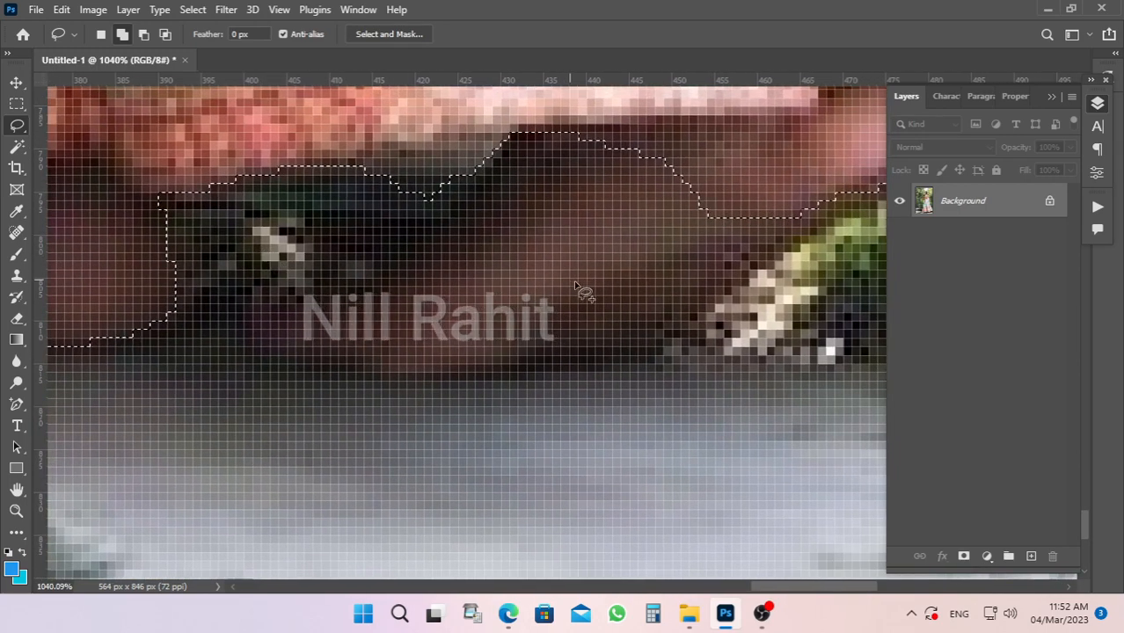
scroll(642, 312, "down", 3)
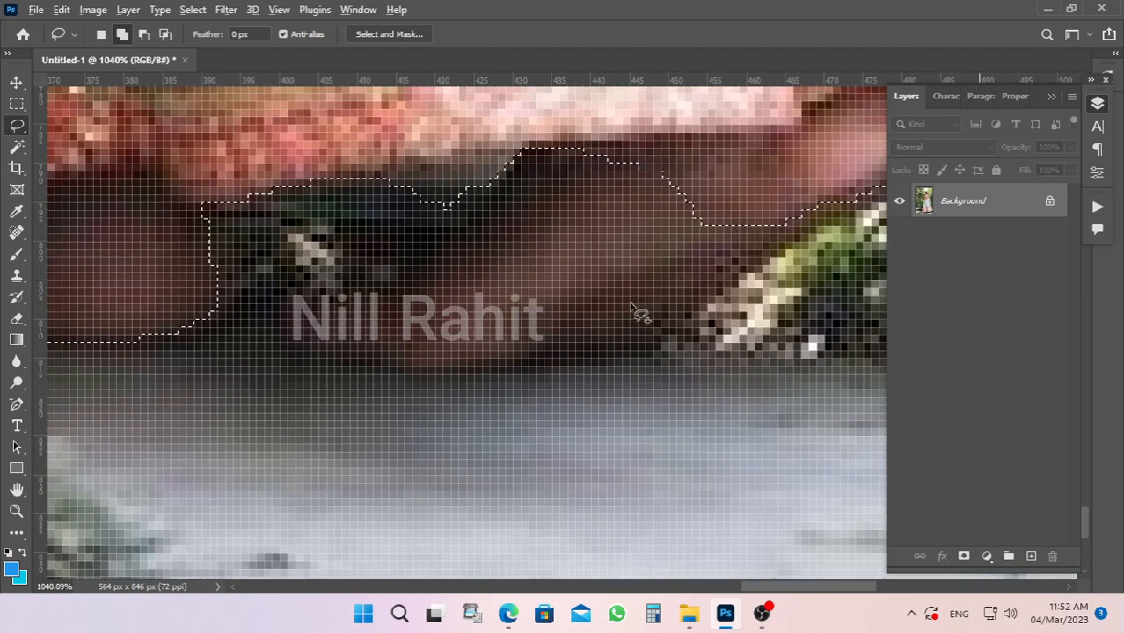
scroll(733, 283, "down", 2)
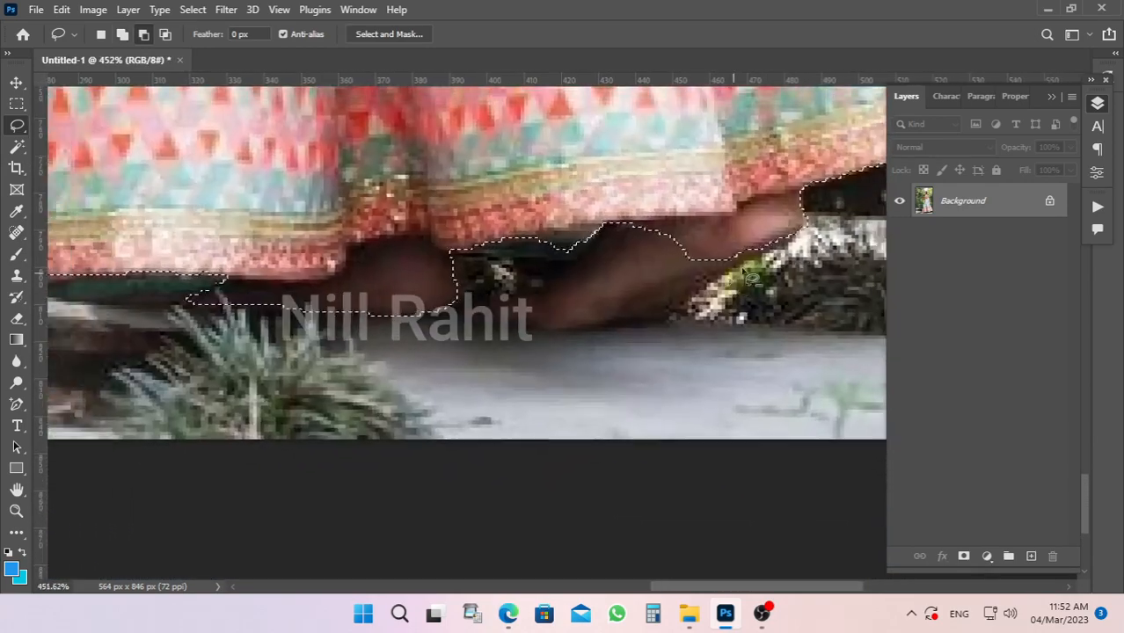
mouse_move(801, 245)
left_mouse_down()
mouse_move(695, 290)
mouse_move(670, 312)
mouse_move(614, 322)
left_mouse_up()
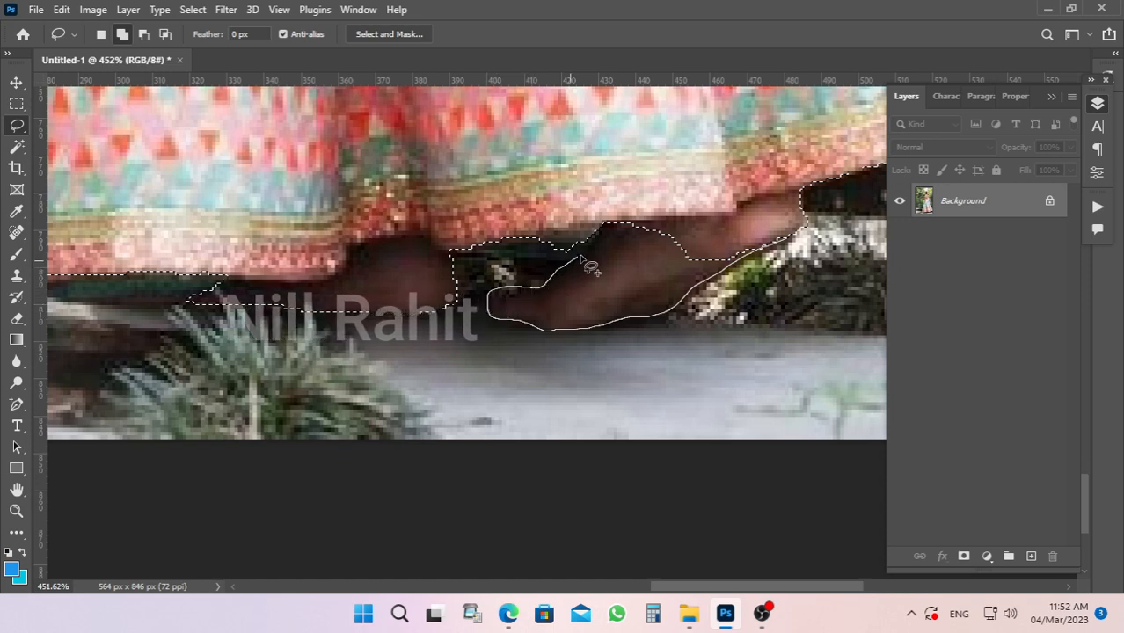
left_click_drag(615, 231, 620, 231)
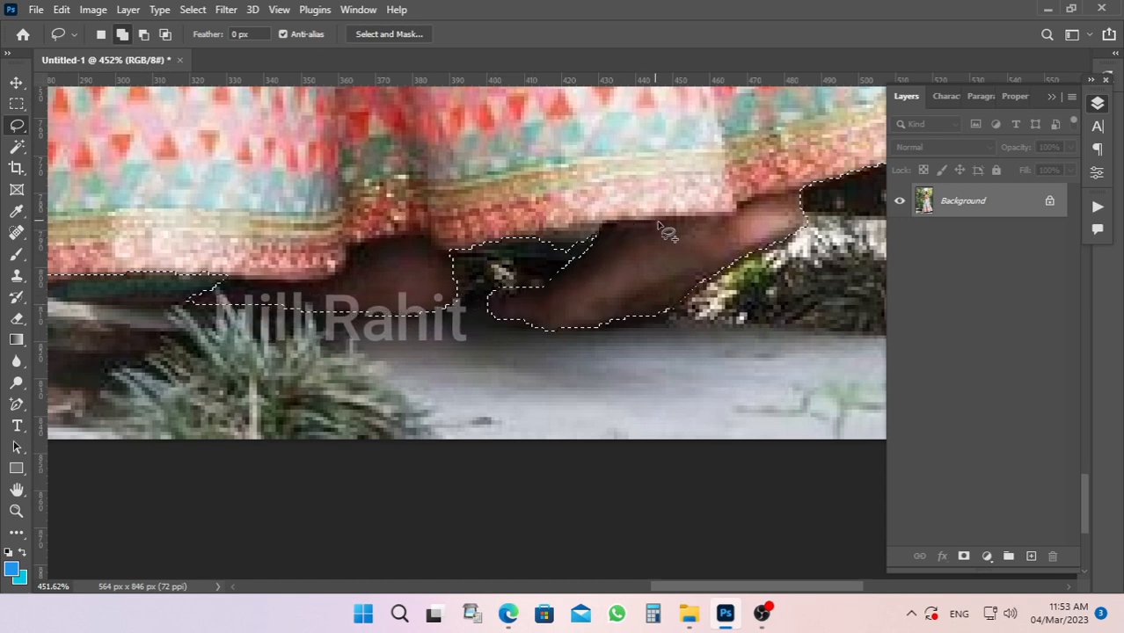
Step: Examine the selection outline around the whole figure, from the feet up to the hair
left_click_drag(719, 215, 474, 449)
left_click_drag(535, 280, 650, 368)
scroll(651, 369, "down", 5)
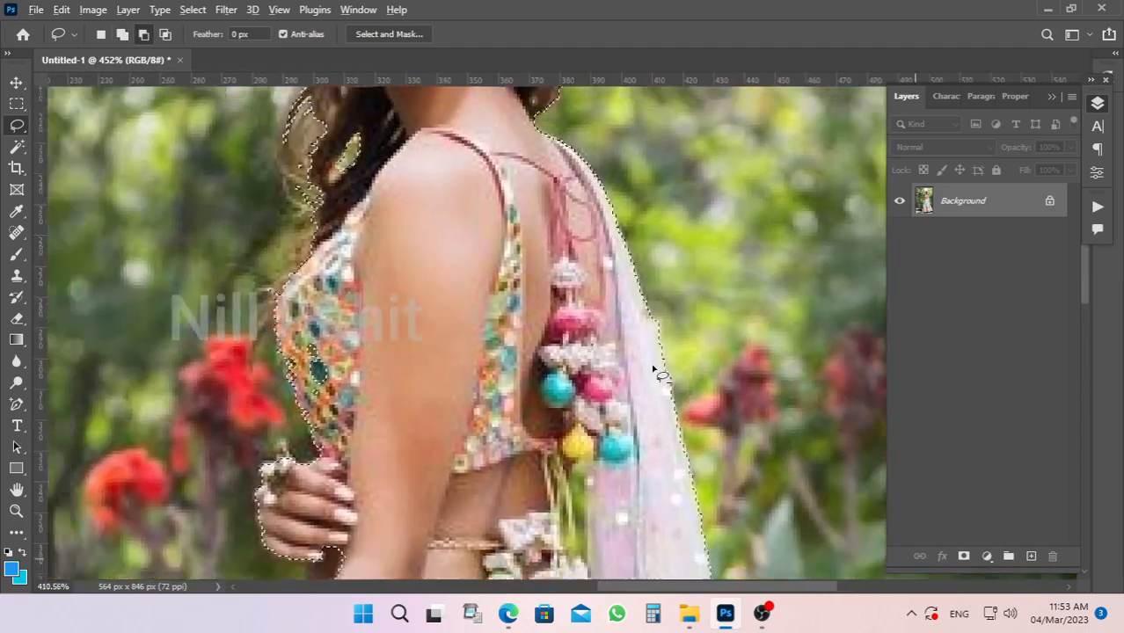
scroll(658, 373, "down", 1)
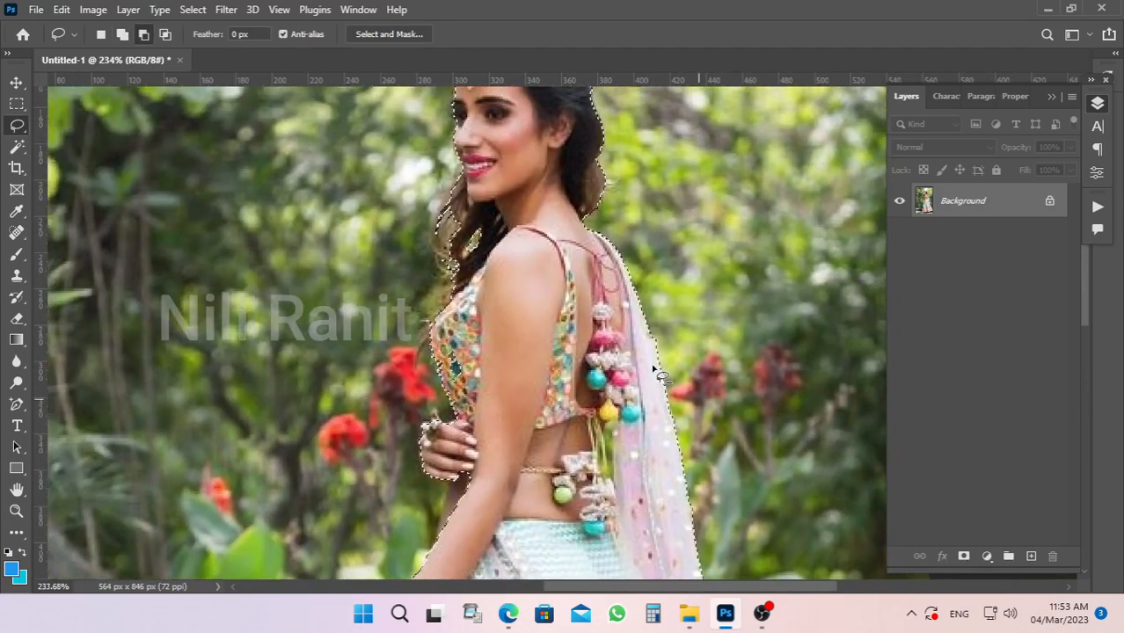
scroll(658, 373, "down", 3)
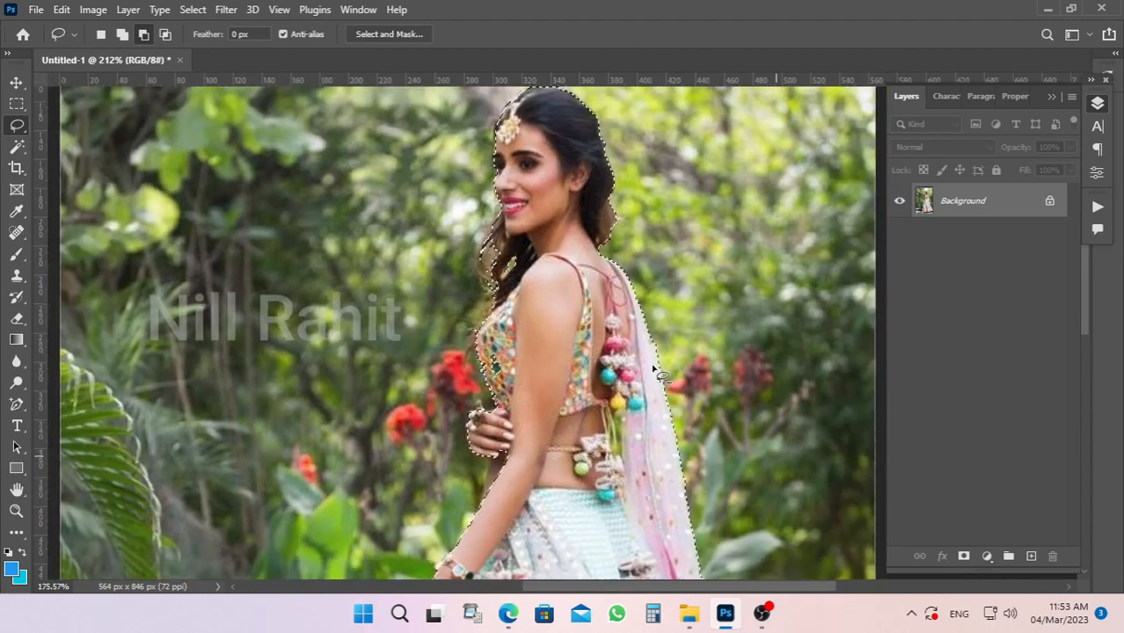
scroll(658, 374, "down", 4)
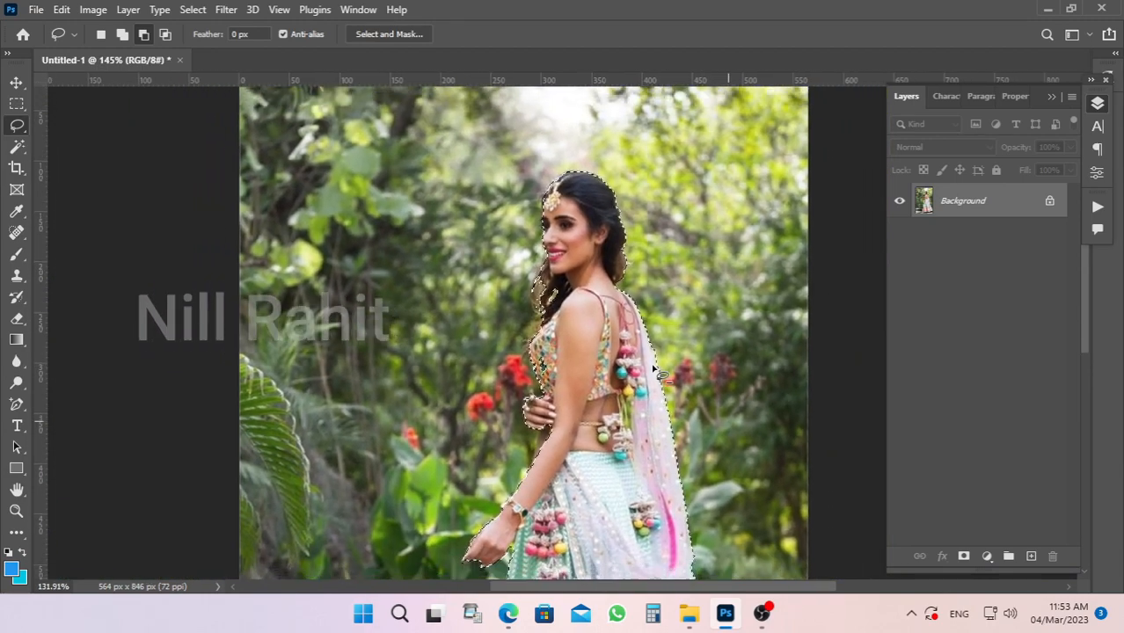
scroll(662, 374, "down", 1)
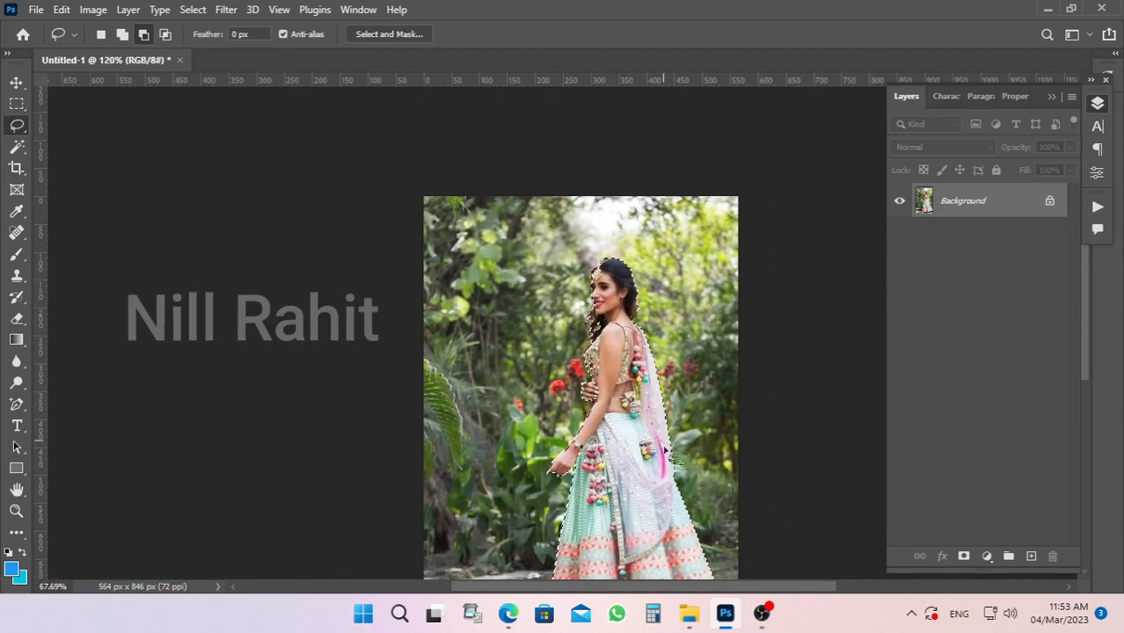
left_click_drag(664, 442, 614, 340)
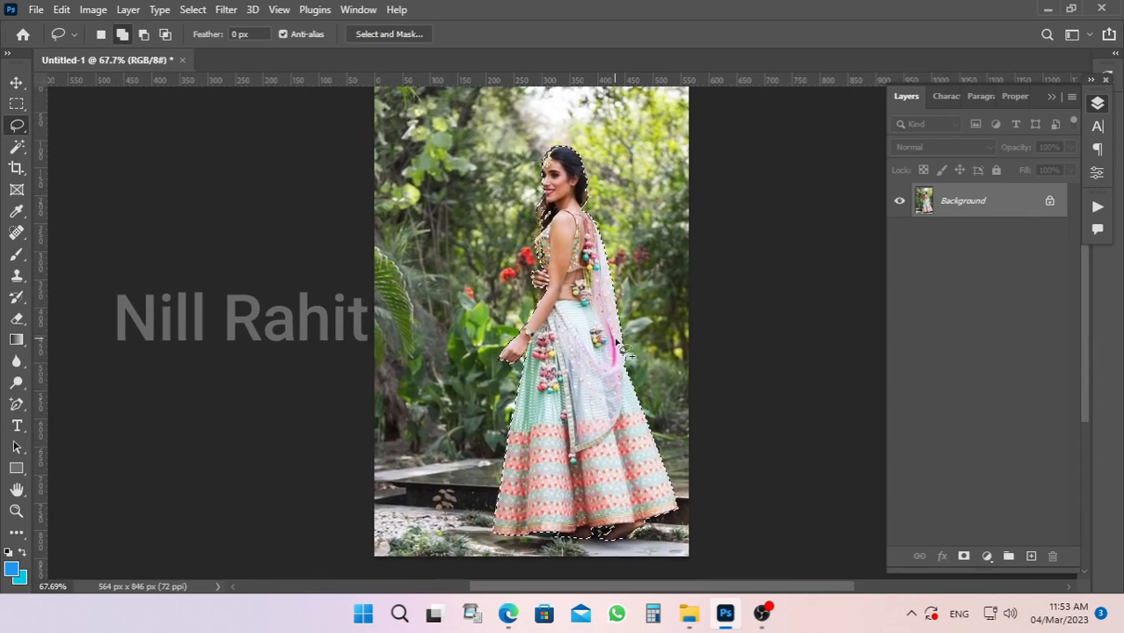
key("ctrl+0")
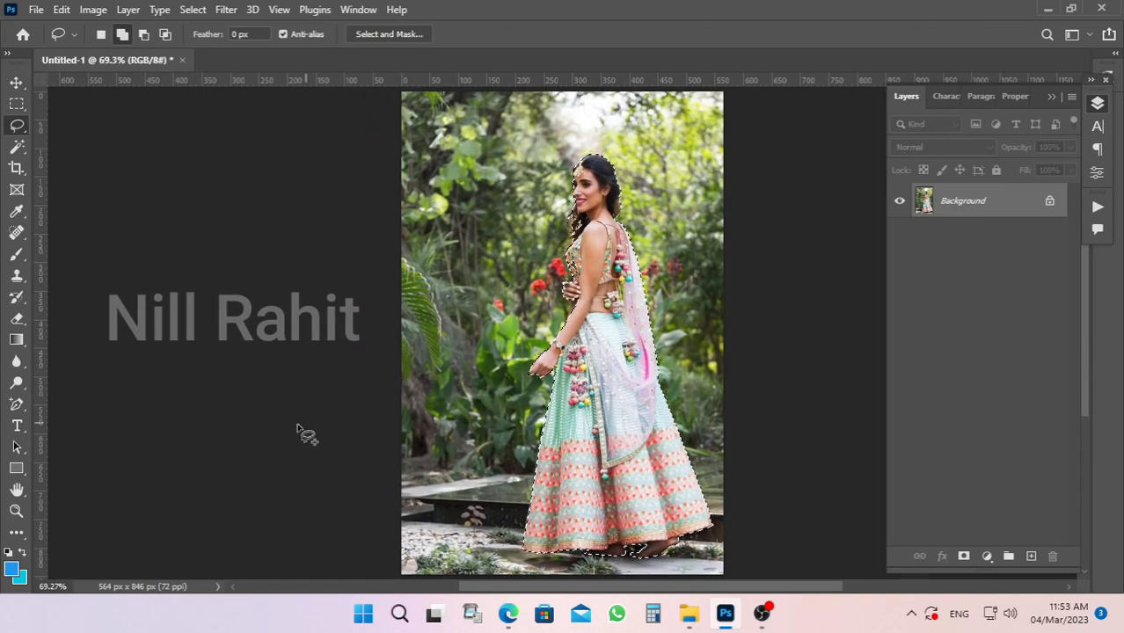
Step: Use Select and Mask with Decontaminate Colors enabled to output the woman to a New Layer with Layer Mask
left_click(188, 10)
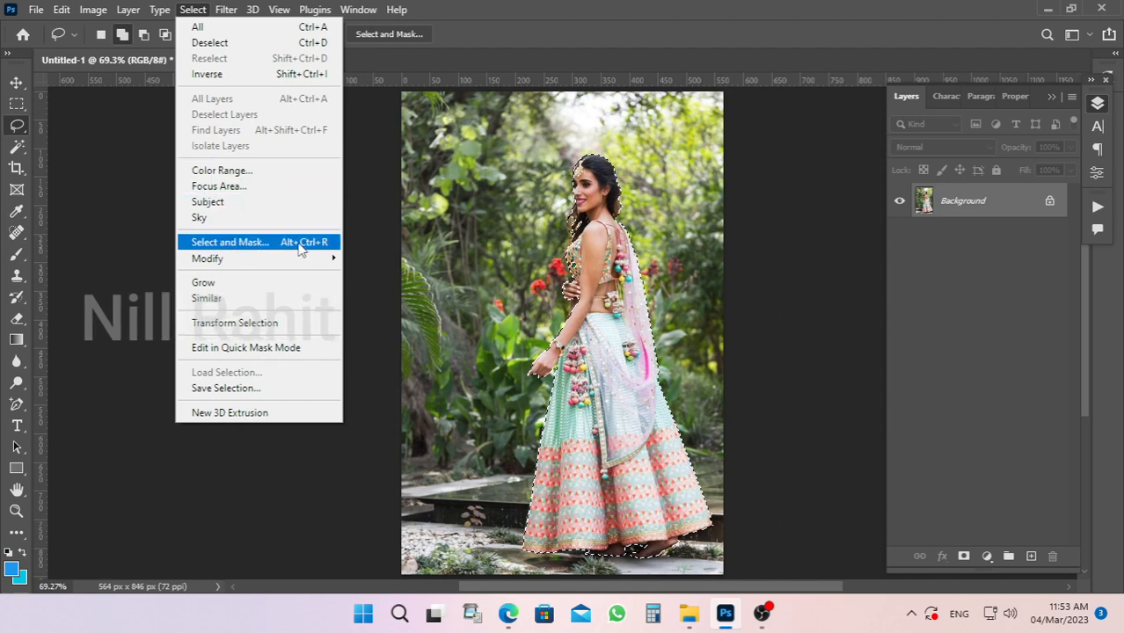
left_click(299, 250)
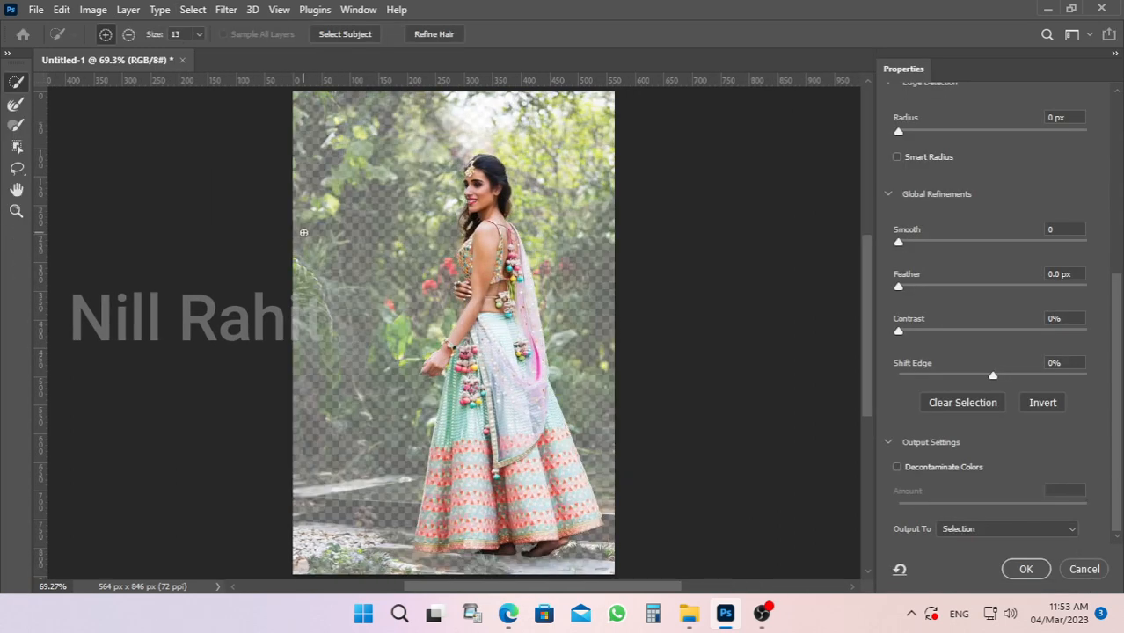
left_click(887, 444)
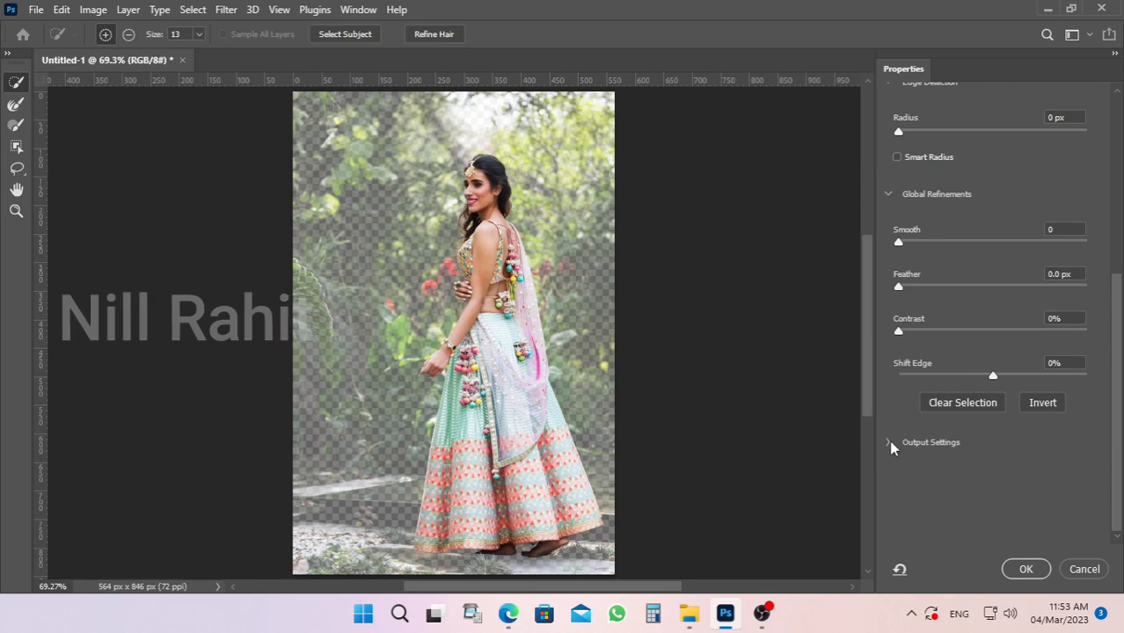
left_click(888, 444)
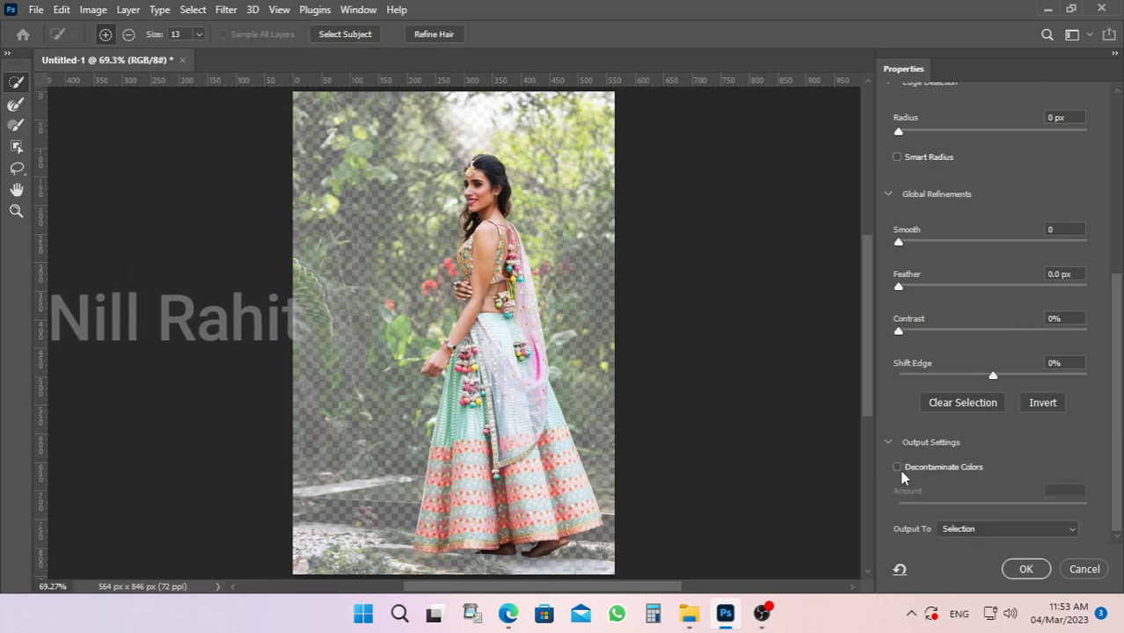
left_click(897, 468)
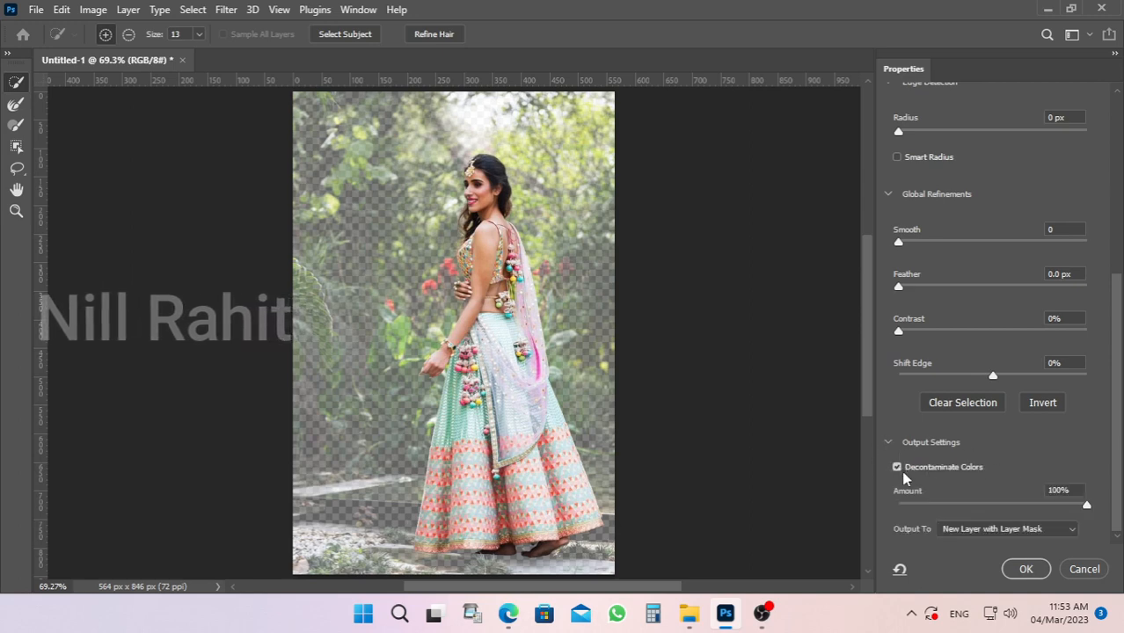
left_click(1025, 570)
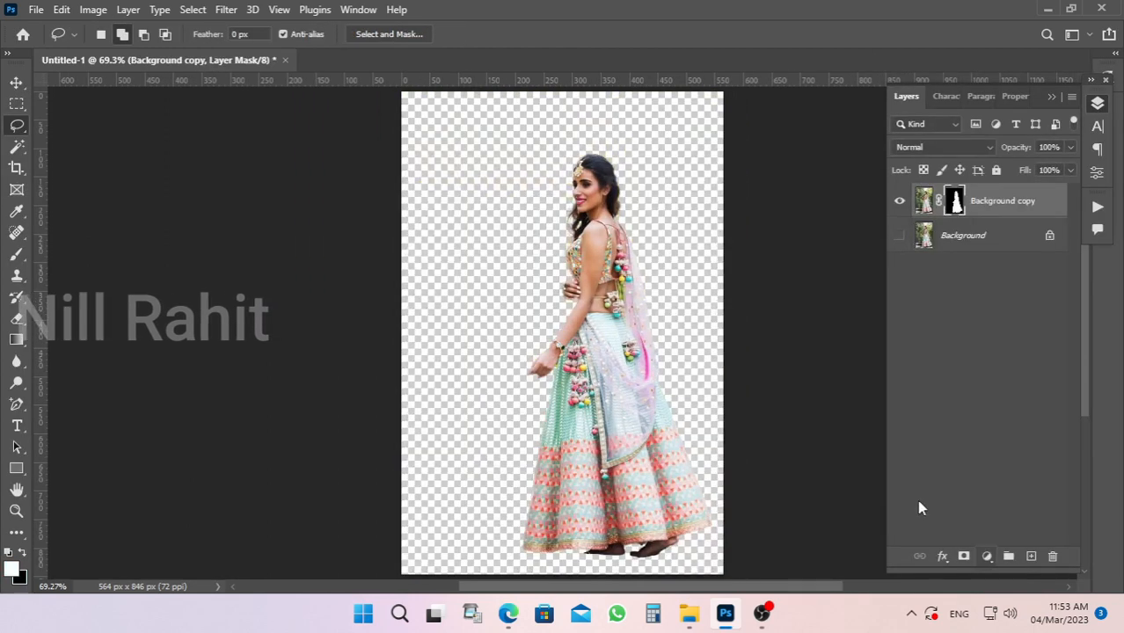
Step: Add a new layer between the original photo and the masked cutout and fill it with cyan
left_click(981, 238)
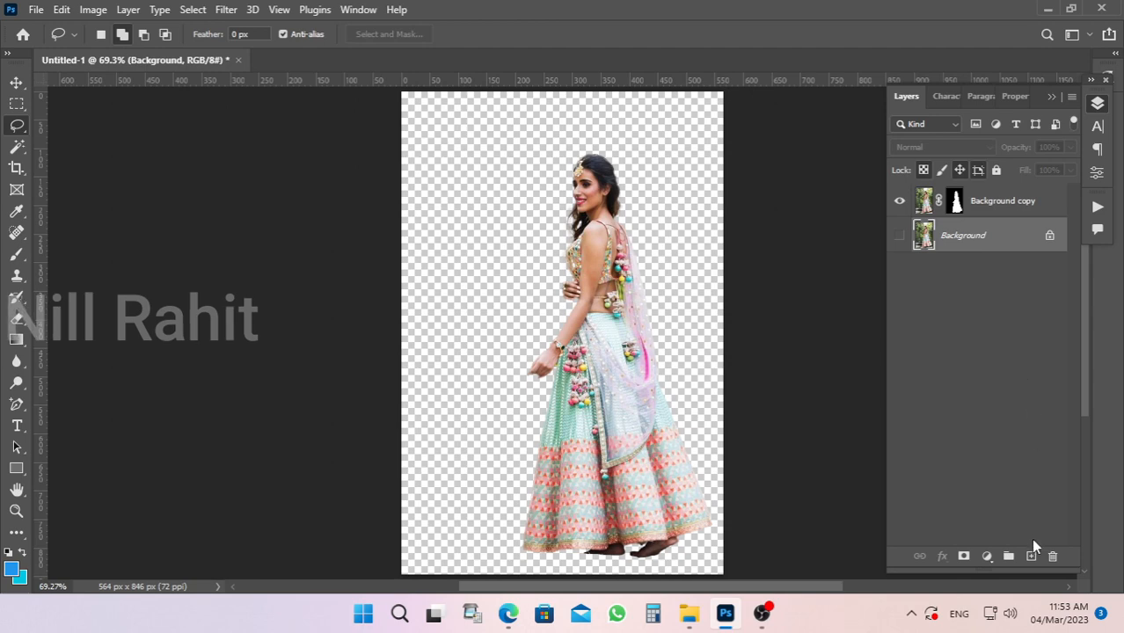
left_click(1031, 557)
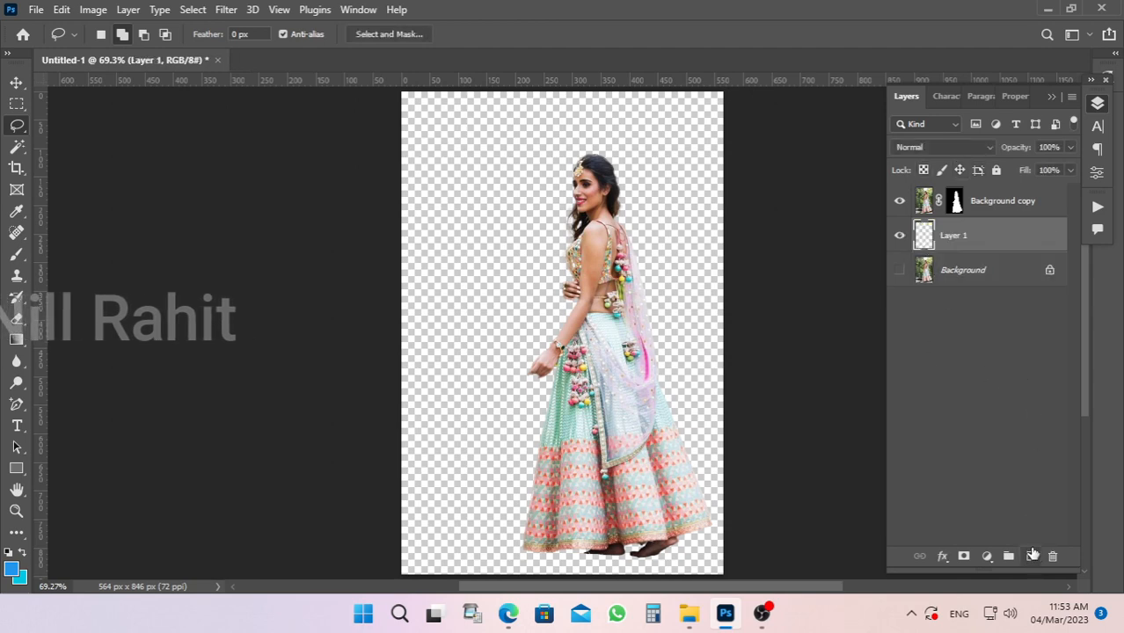
key("alt+BackSpace")
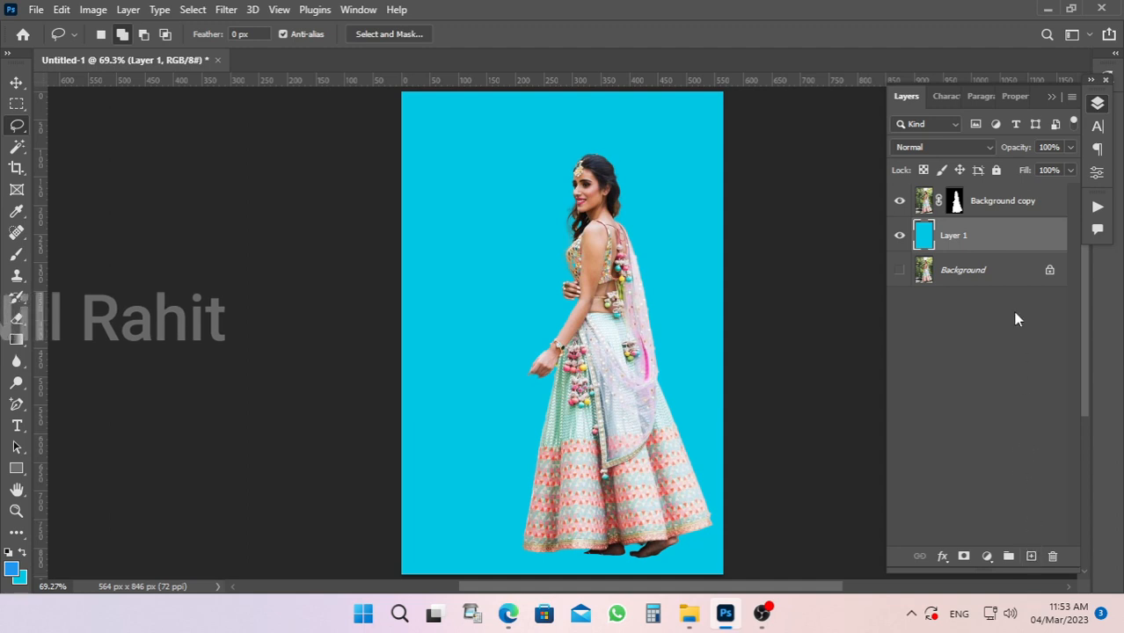
Step: Move the masked cutout of the woman left to the middle of the cyan backdrop
left_click(994, 204)
key("v")
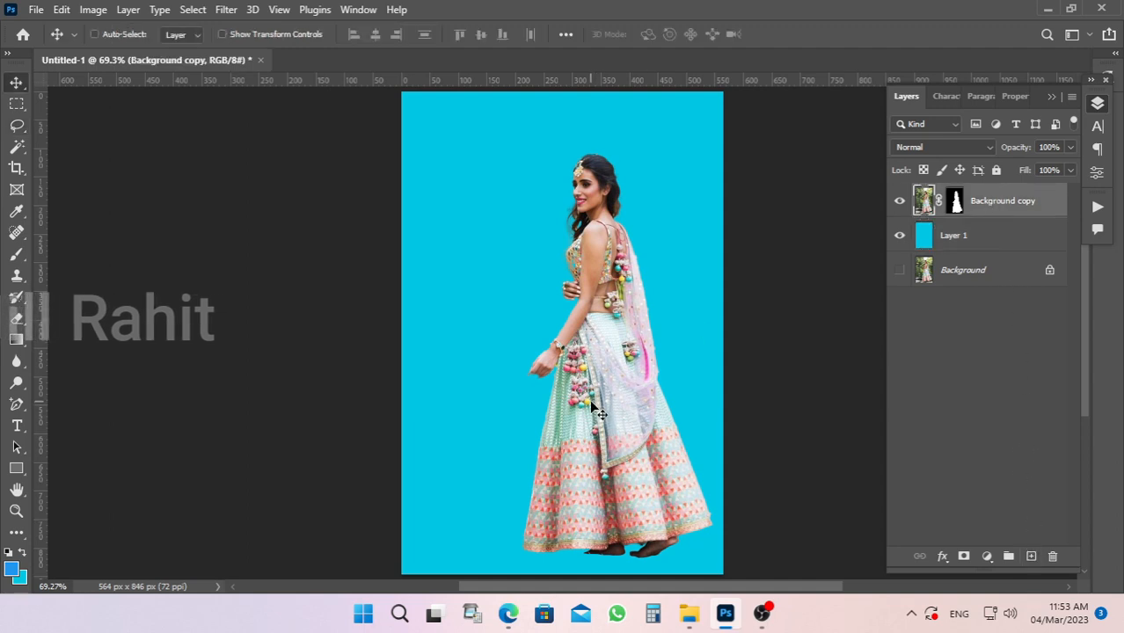
left_click_drag(605, 415, 543, 412)
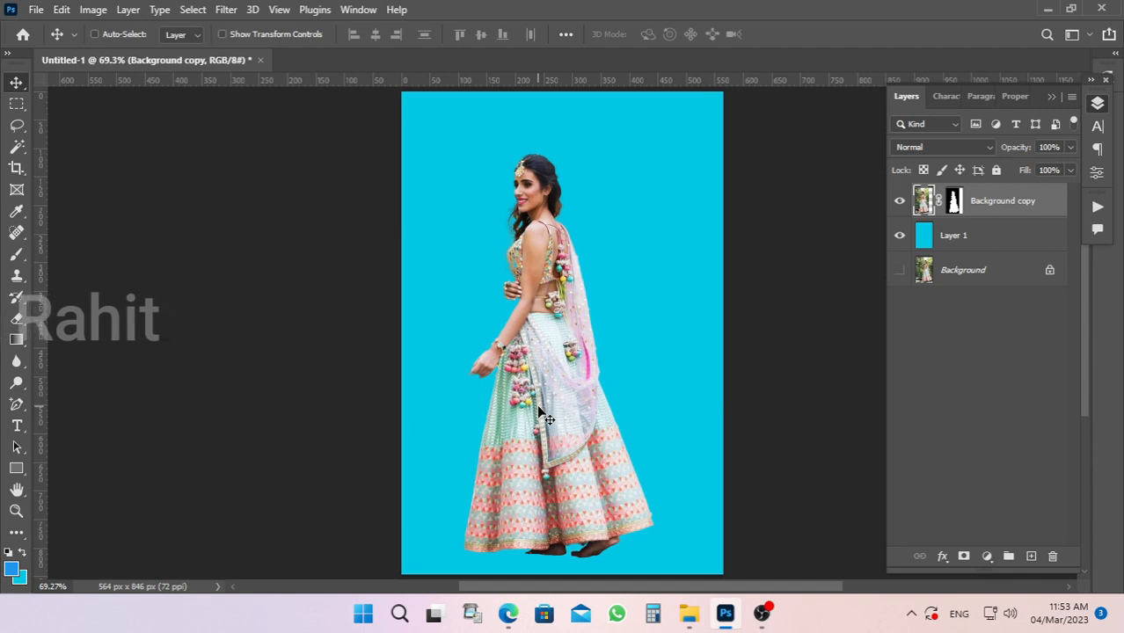
Step: Select both dark feet beneath the skirt hem on the cutout layer with the Lasso
scroll(563, 465, "up", 9)
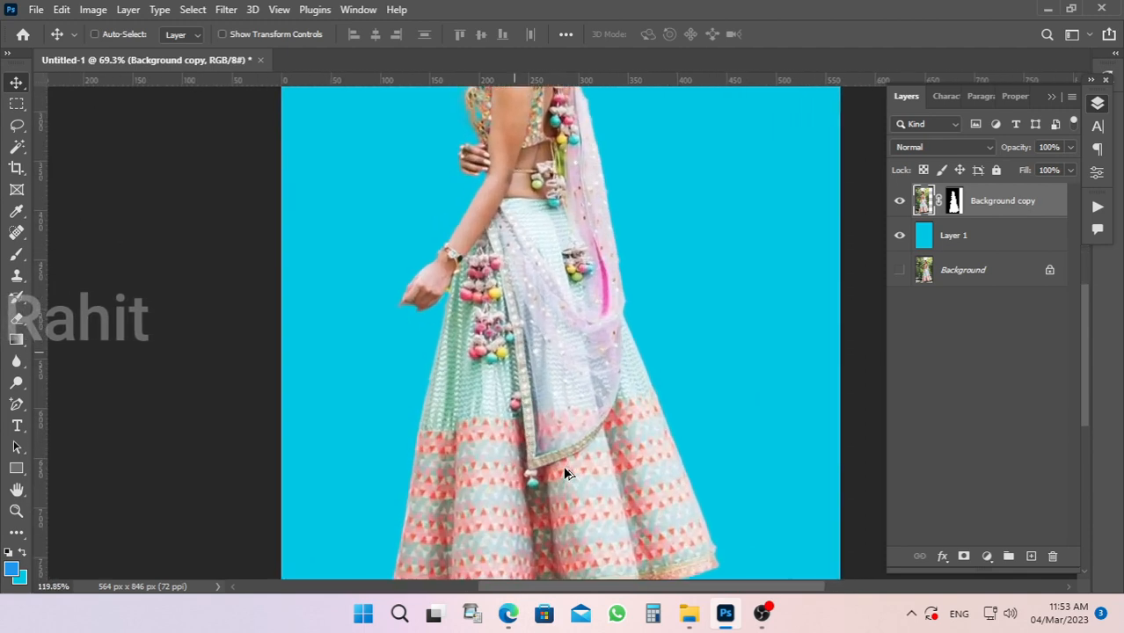
left_click_drag(605, 420, 574, 167)
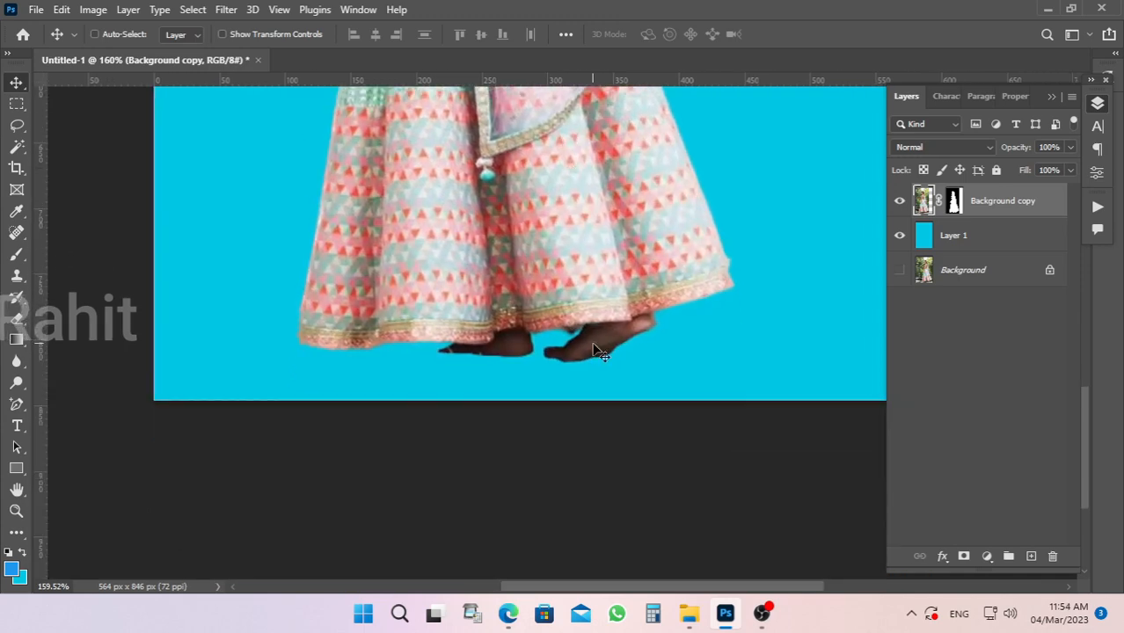
left_click(17, 125)
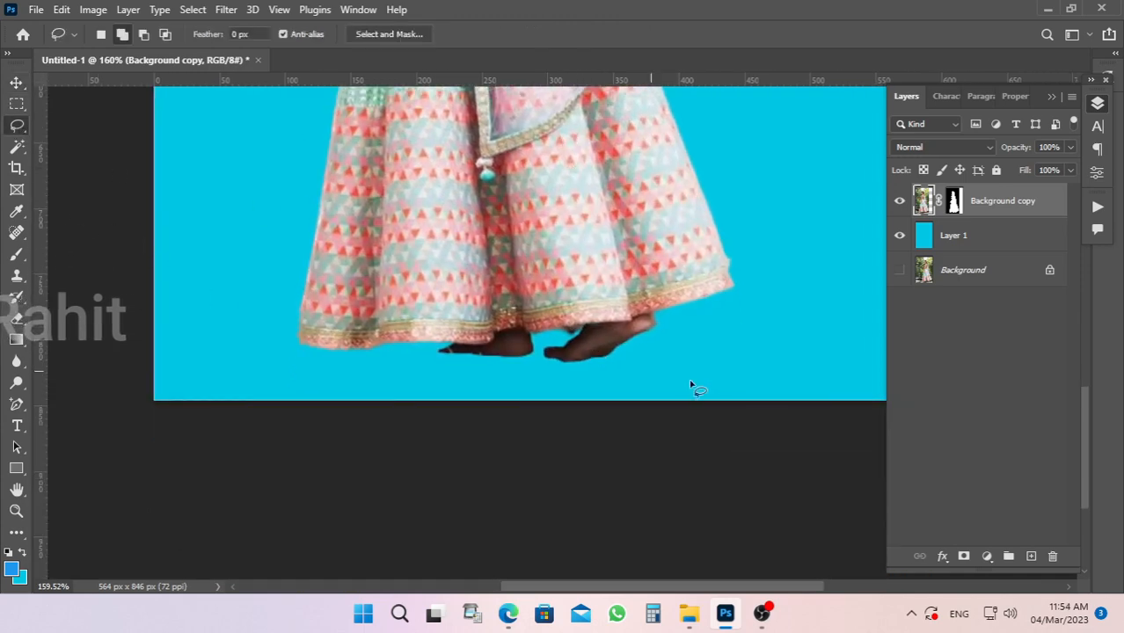
mouse_move(653, 350)
left_mouse_down()
mouse_move(514, 381)
mouse_move(426, 360)
mouse_move(497, 331)
mouse_move(667, 313)
mouse_move(665, 352)
left_mouse_up()
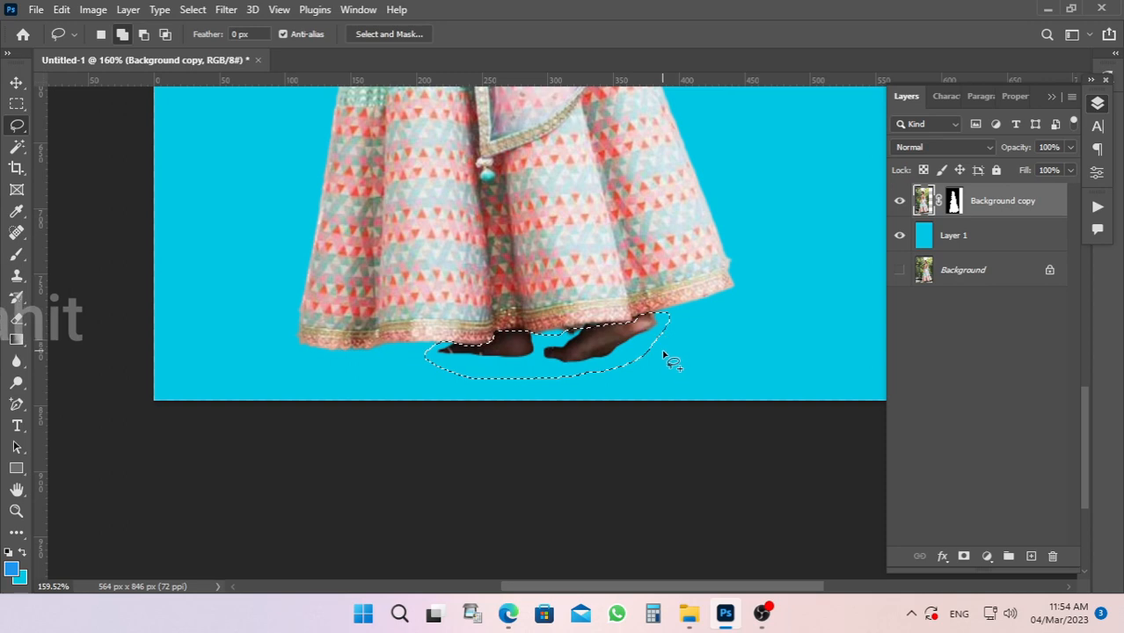
Step: Brighten the selected feet with an RGB Curves point at input 72, output 166, and deselect them
key("ctrl+m")
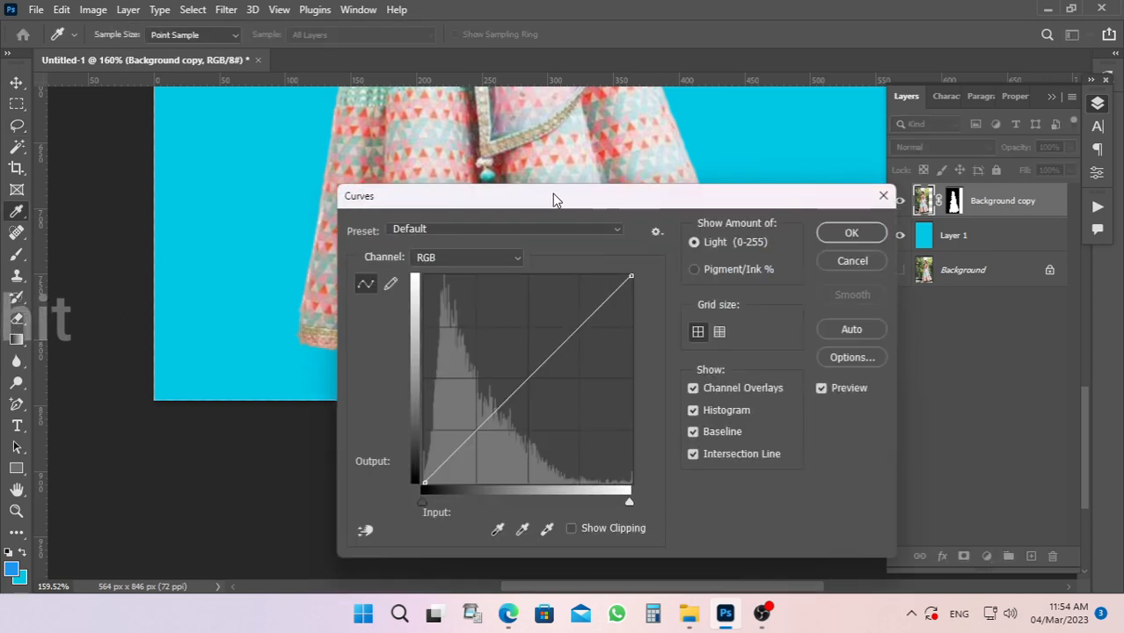
left_click_drag(554, 195, 883, 176)
left_click_drag(855, 359, 819, 325)
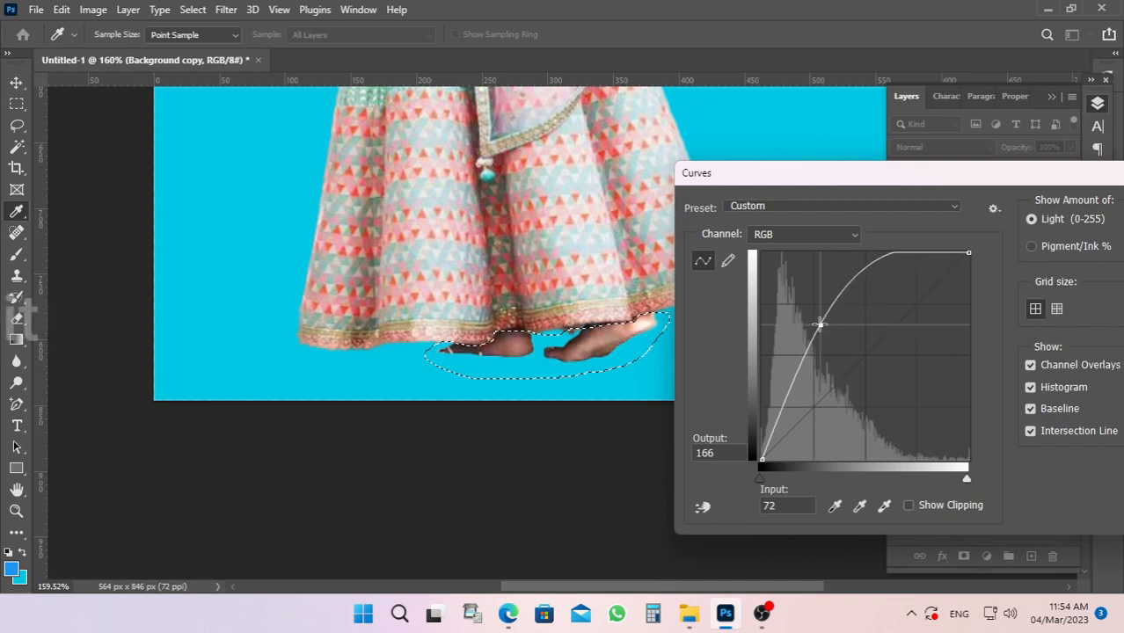
left_click_drag(948, 176, 778, 207)
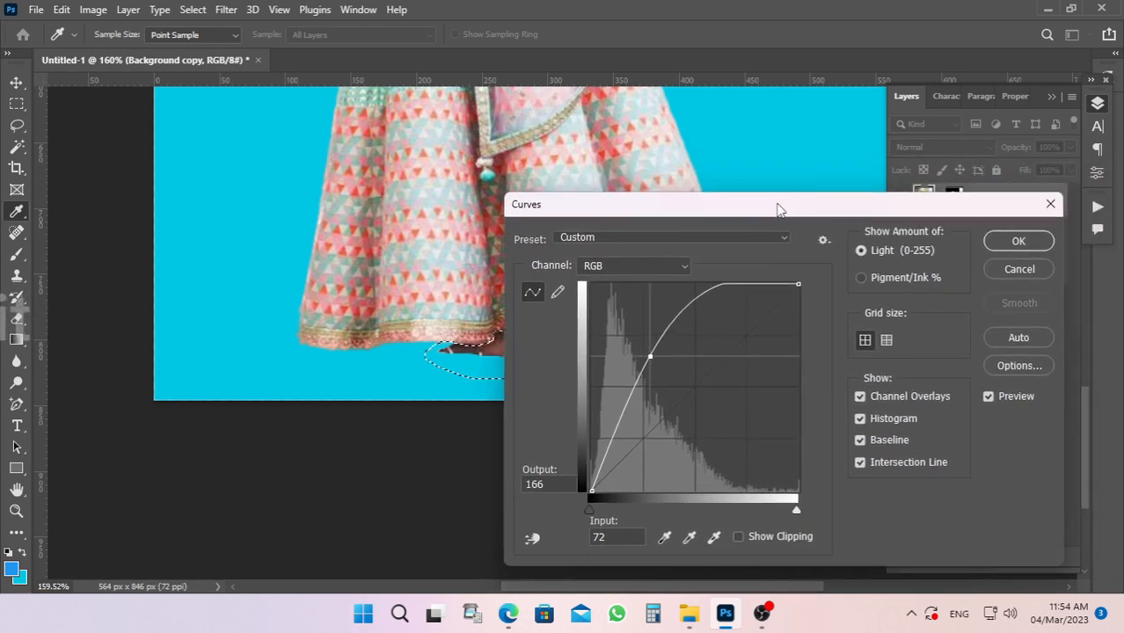
left_click(1013, 242)
key("ctrl+0")
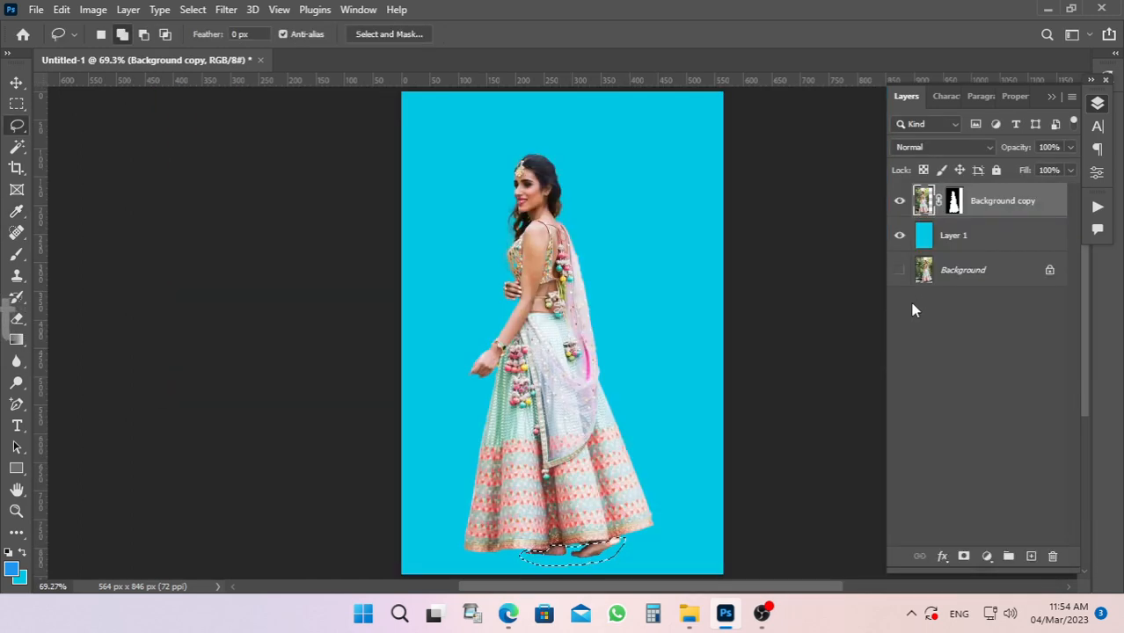
key("ctrl+d")
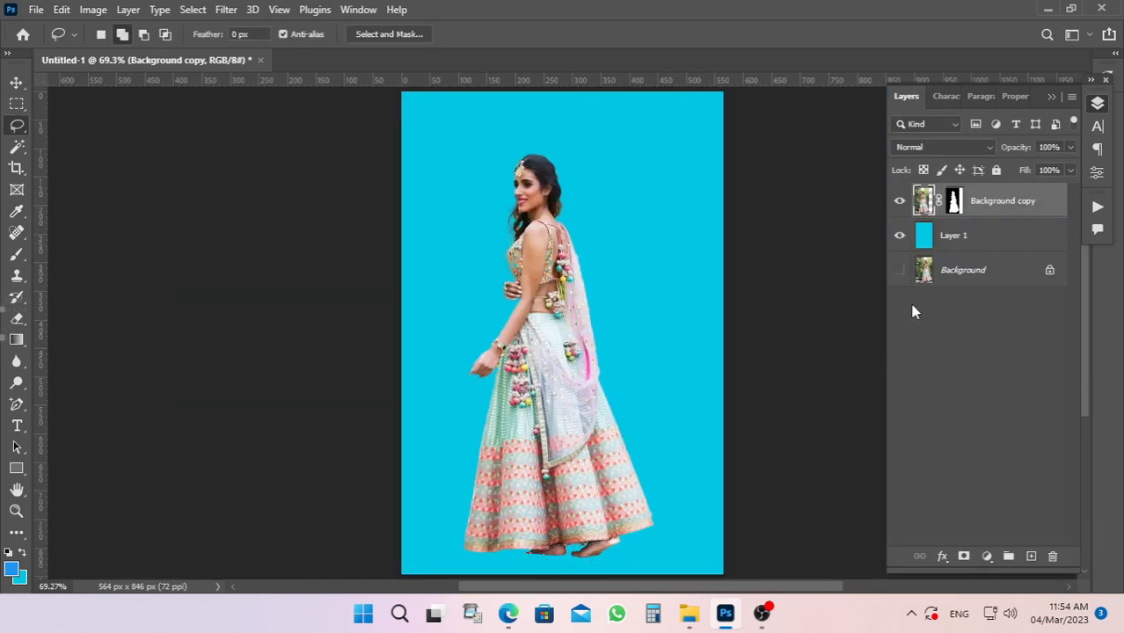